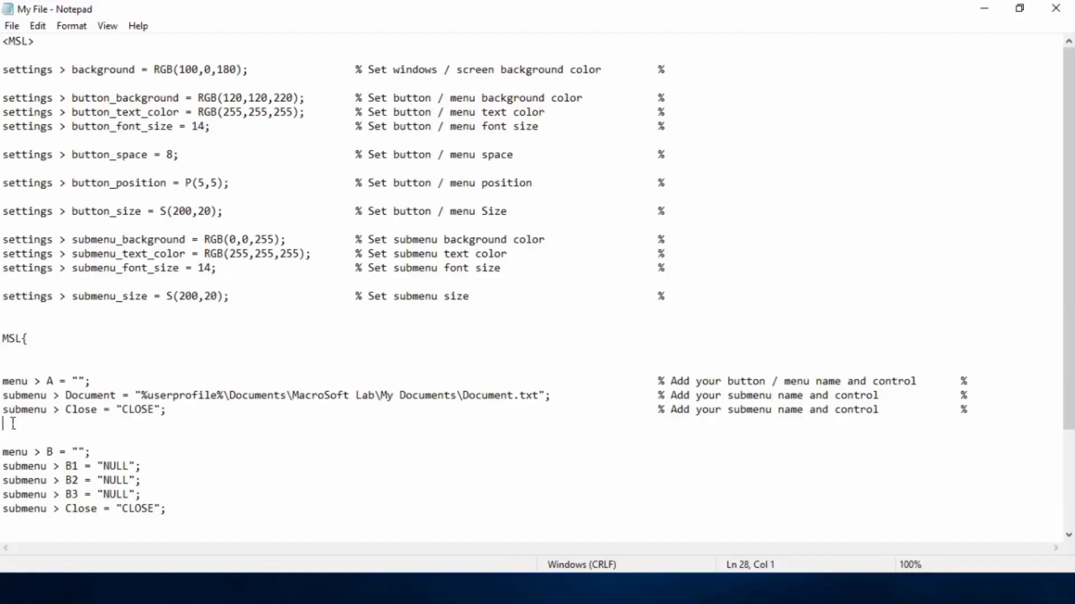
- Replace the Close submenu line under menu A with "submenu > Word ="
{"action": "key", "text": "shift+Up"}
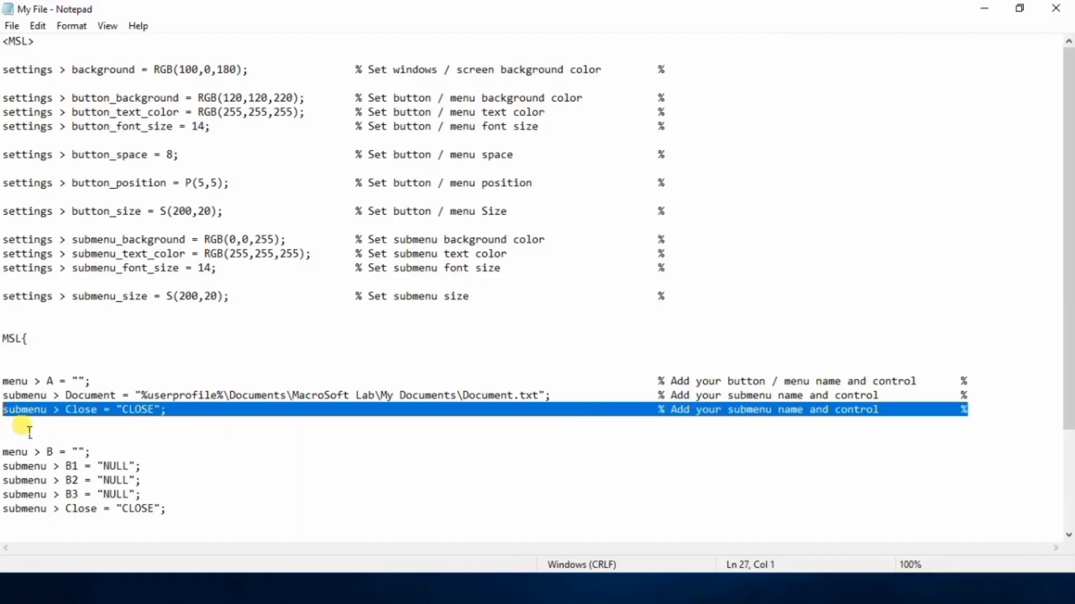
{"action": "key", "text": "Delete"}
{"action": "type", "text": "submenu > Word ="}
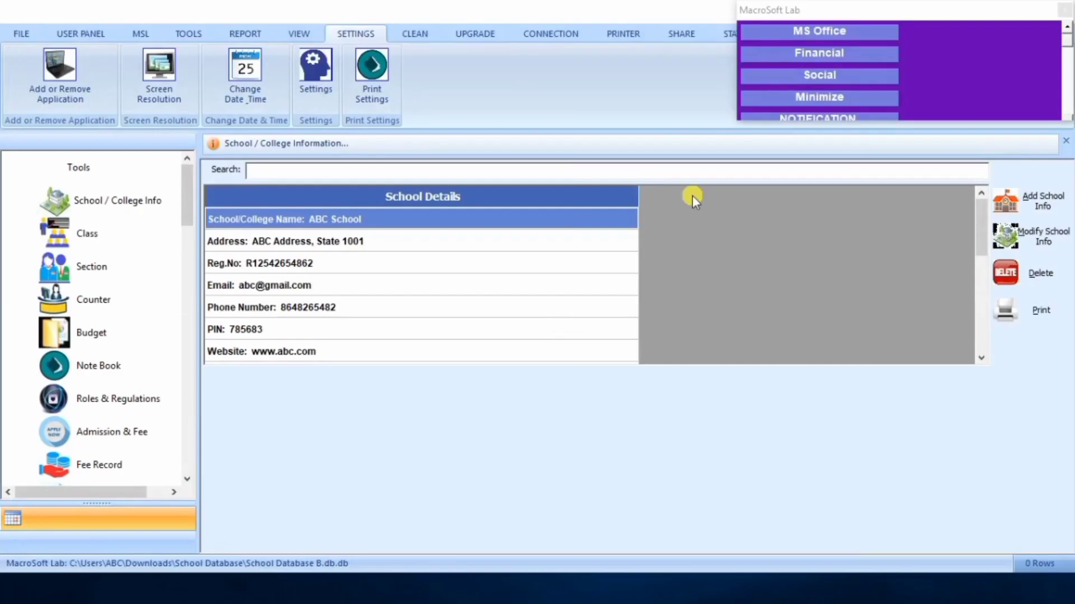
- Launch Excel from the MS Office submenu with a blank workbook, and look through the remaining Office submenu entries
{"action": "mouse_move", "coordinate": [831, 29]}
{"action": "left_click", "coordinate": [962, 28]}
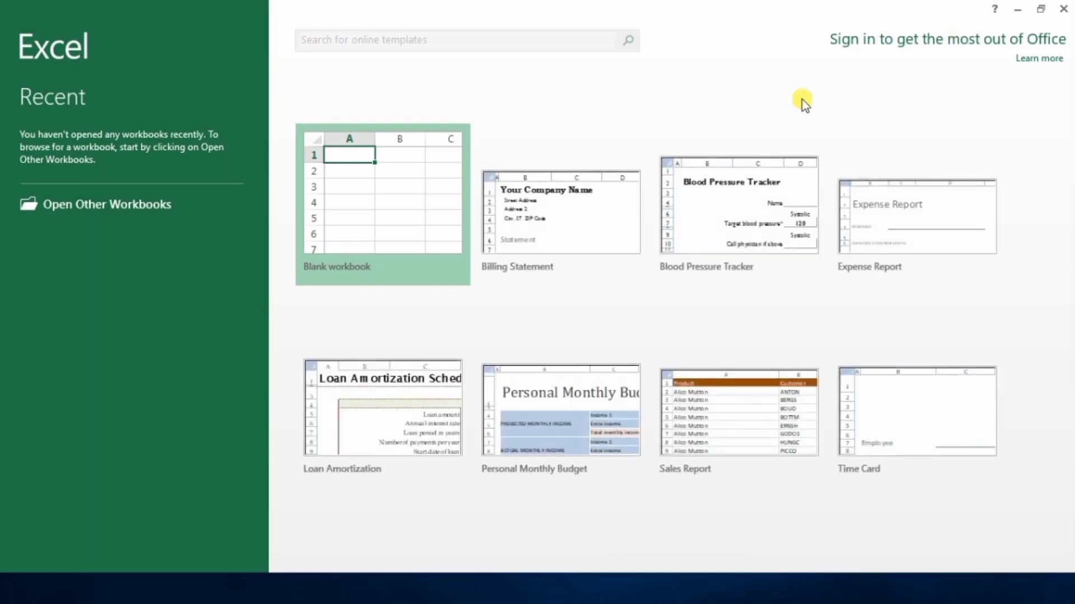
{"action": "left_click", "coordinate": [411, 239]}
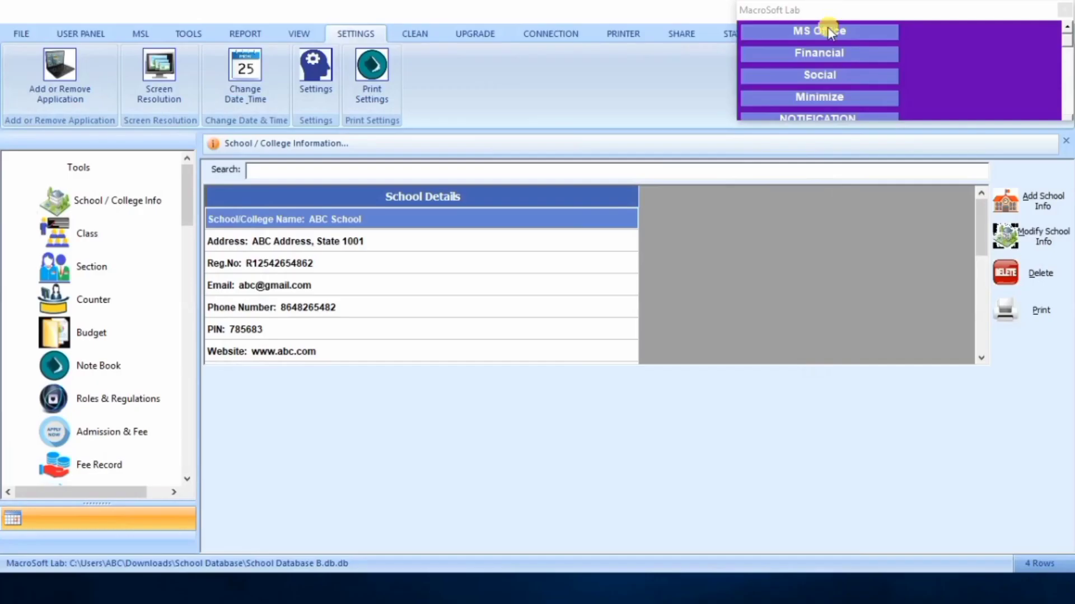
{"action": "mouse_move", "coordinate": [820, 28]}
{"action": "scroll", "coordinate": [1064, 67], "scroll_direction": "down", "scroll_amount": 1}
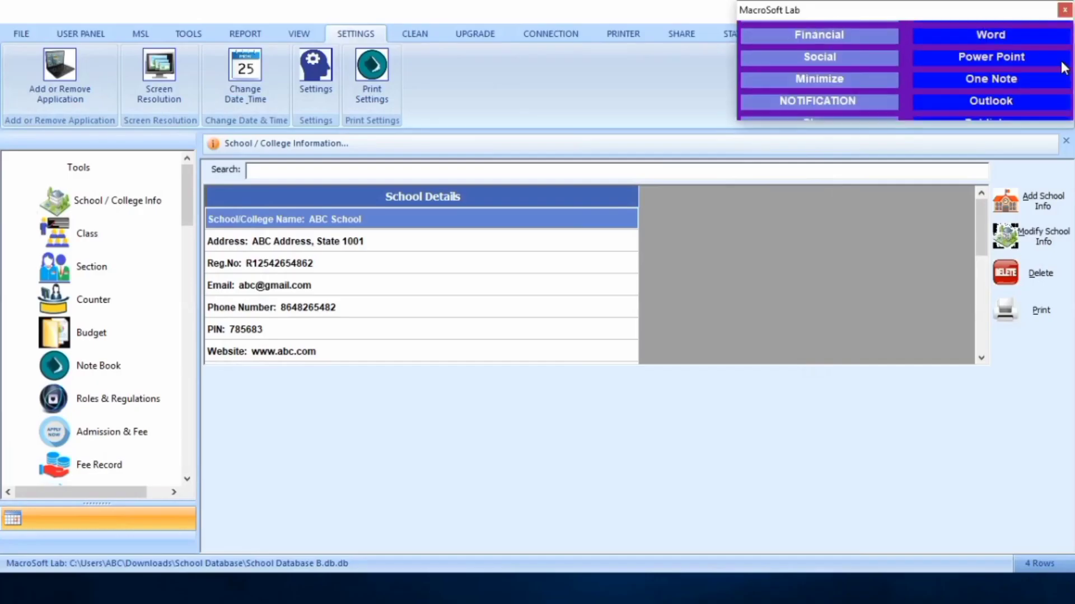
{"action": "scroll", "coordinate": [1064, 67], "scroll_direction": "down", "scroll_amount": 2}
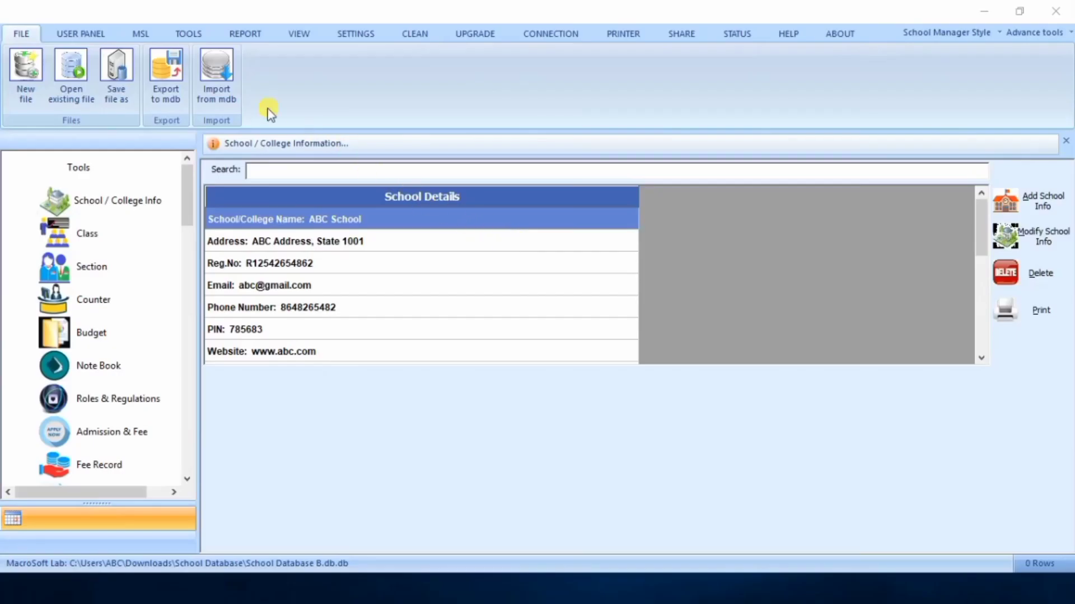
- Open the MSL menu window, test the Document submenu item of menu A, and close the opened document
{"action": "left_click", "coordinate": [140, 34]}
{"action": "left_click", "coordinate": [26, 97]}
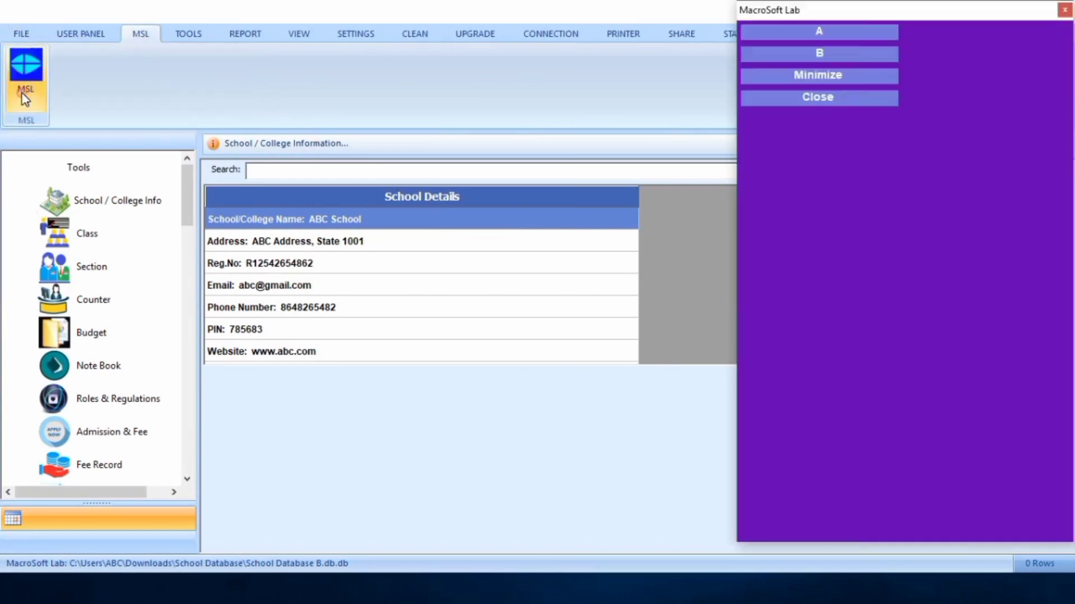
{"action": "left_click", "coordinate": [786, 36]}
{"action": "left_click", "coordinate": [997, 29]}
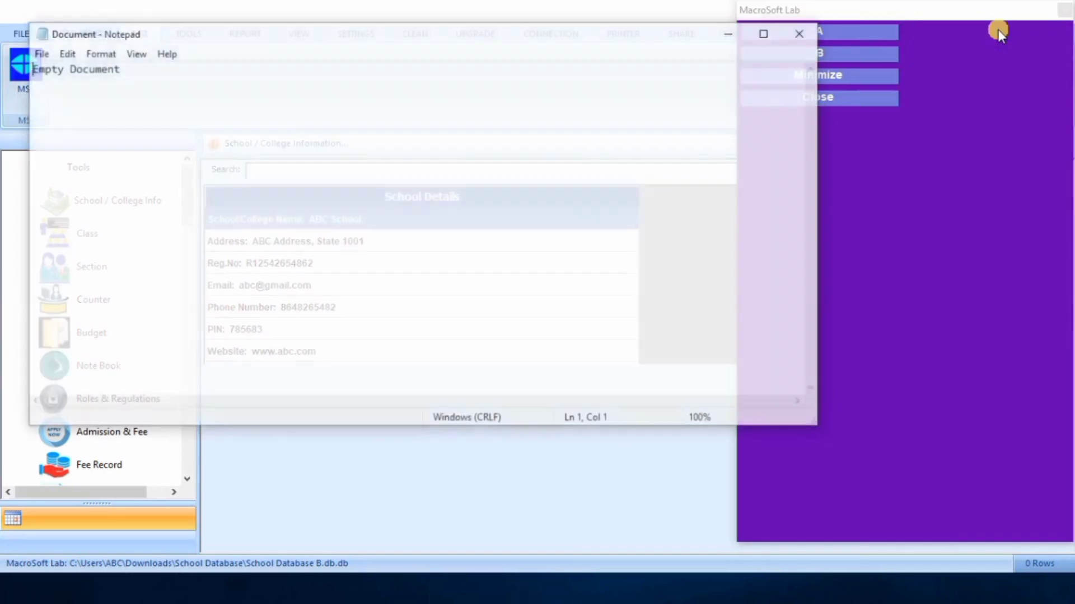
{"action": "left_click", "coordinate": [814, 38]}
- Test the B1 submenu item of menu B, dismiss its message and close the MSL menu window
{"action": "left_click", "coordinate": [812, 55]}
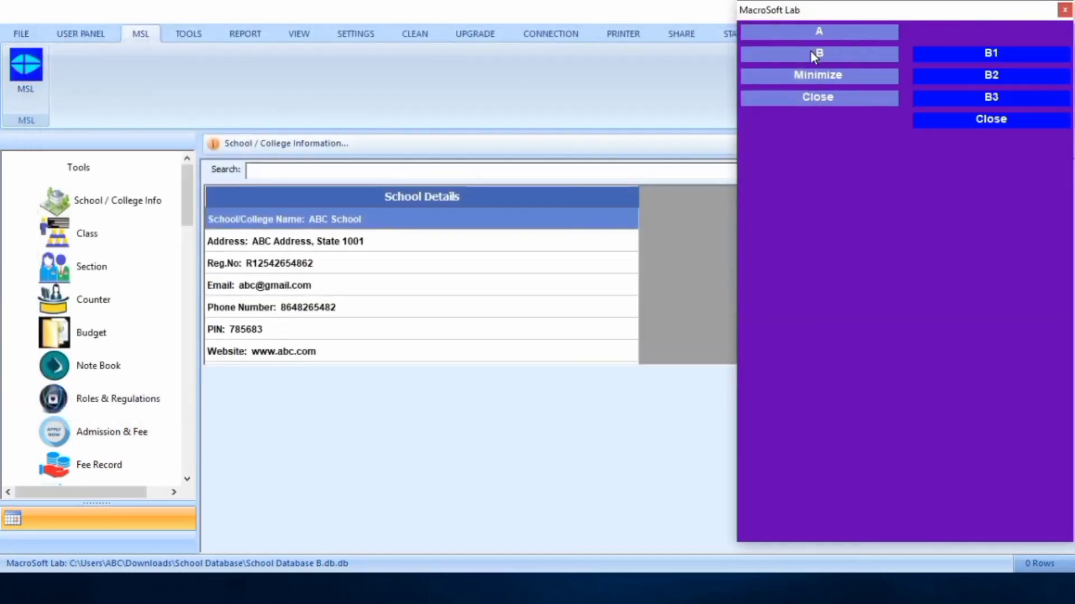
{"action": "left_click", "coordinate": [970, 53]}
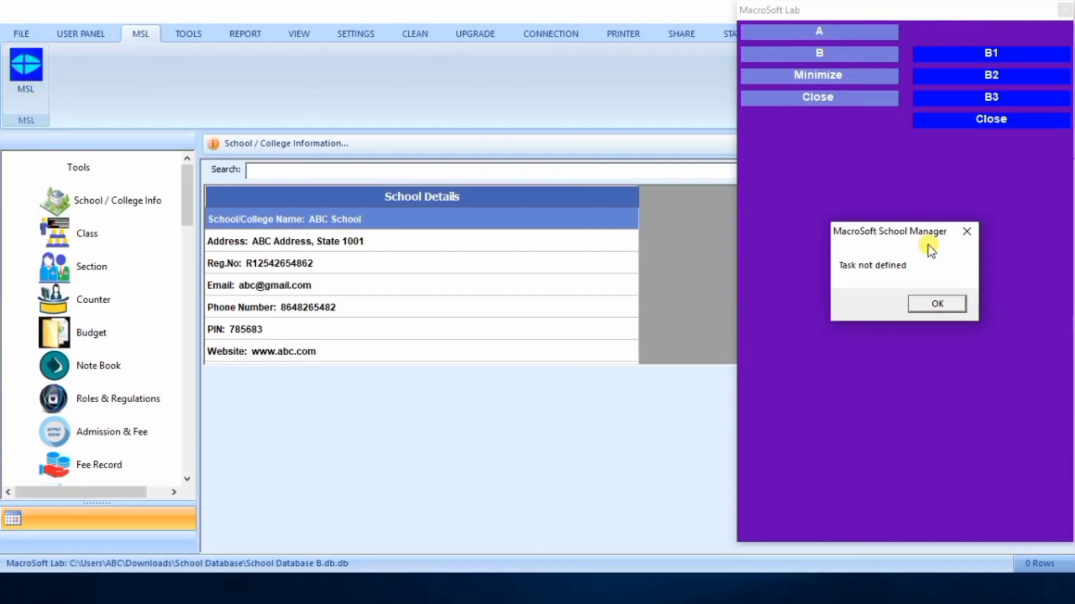
{"action": "left_click", "coordinate": [915, 298]}
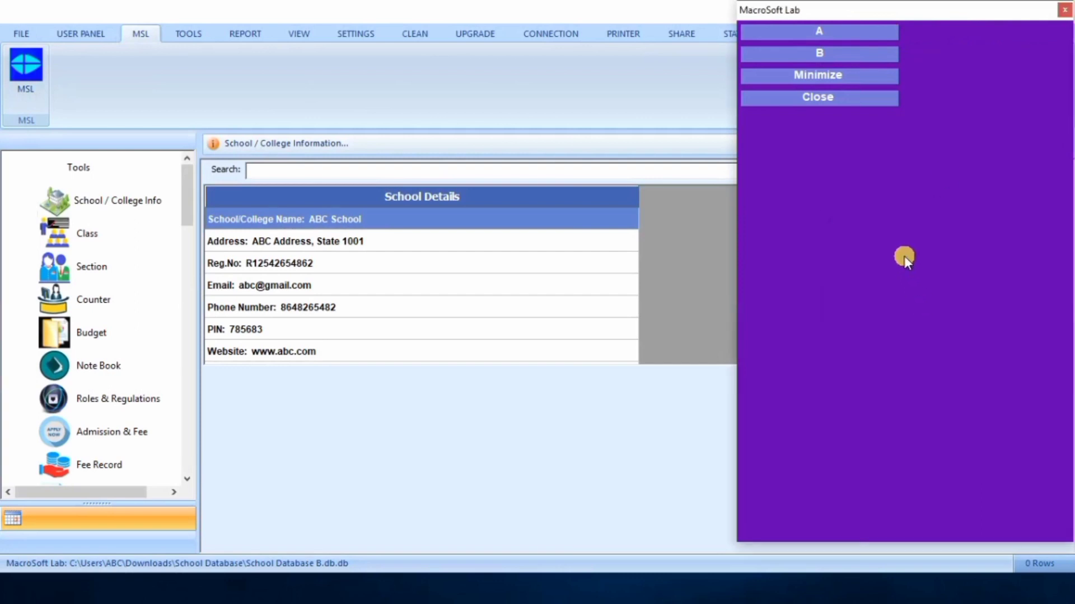
{"action": "left_click", "coordinate": [872, 99]}
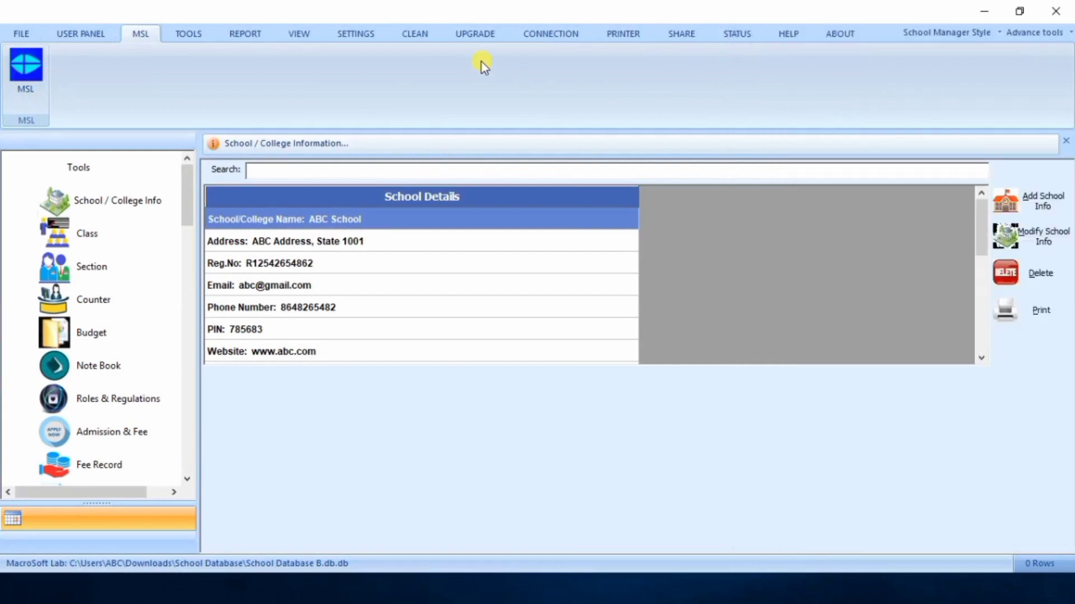
- From the application settings, save the MSL file to the Desktop as "My File"
{"action": "left_click", "coordinate": [351, 33]}
{"action": "left_click", "coordinate": [317, 84]}
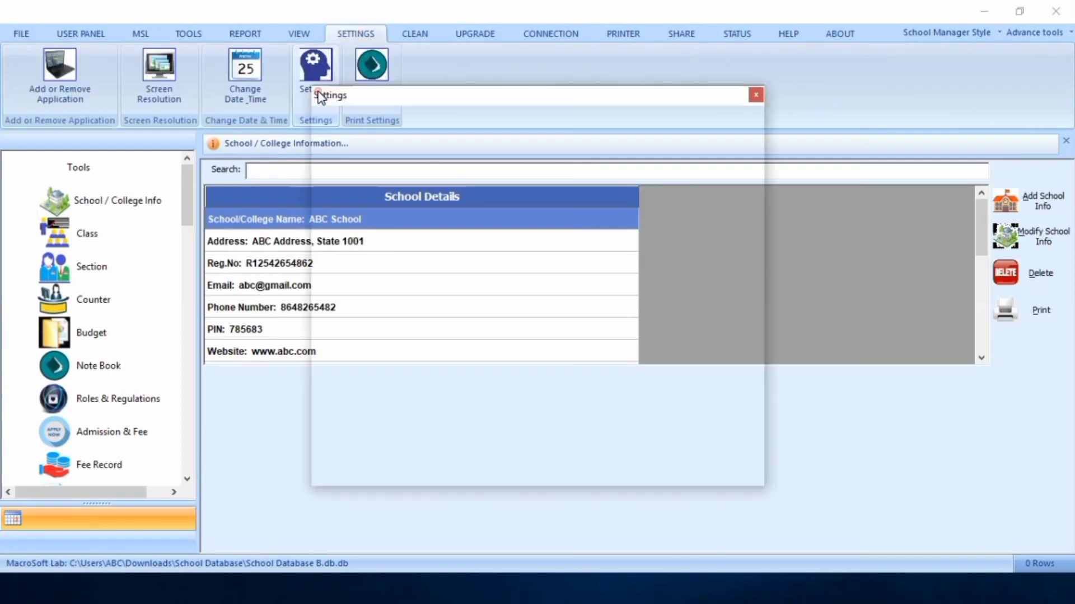
{"action": "left_click", "coordinate": [709, 262]}
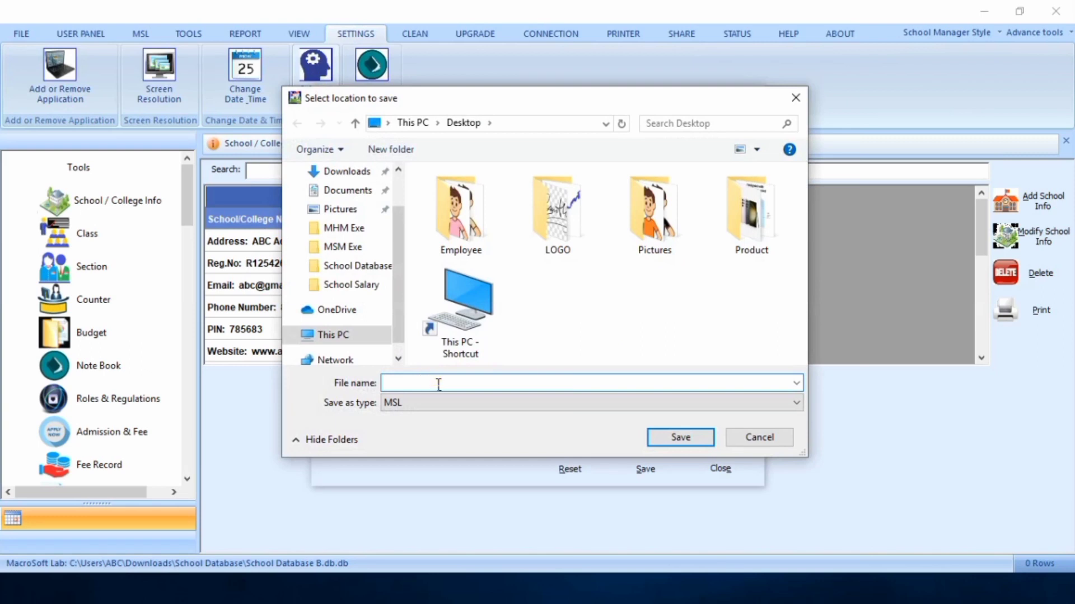
{"action": "type", "text": "My File"}
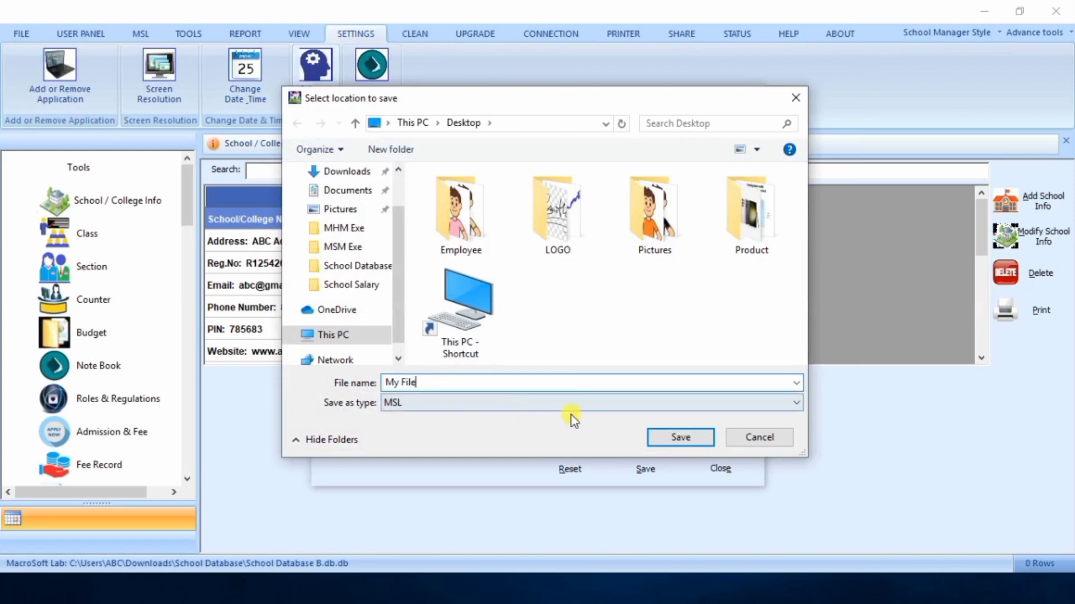
{"action": "left_click", "coordinate": [682, 436]}
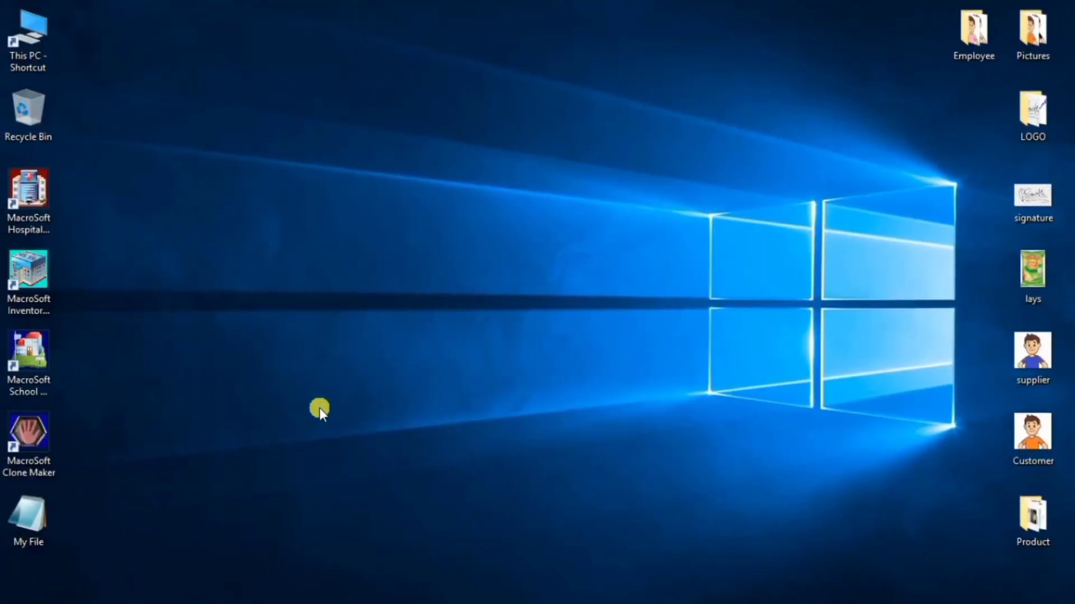
- Open the file location of the Word 2013 entry in the Microsoft Office 2013 program group
{"action": "left_click", "coordinate": [31, 590]}
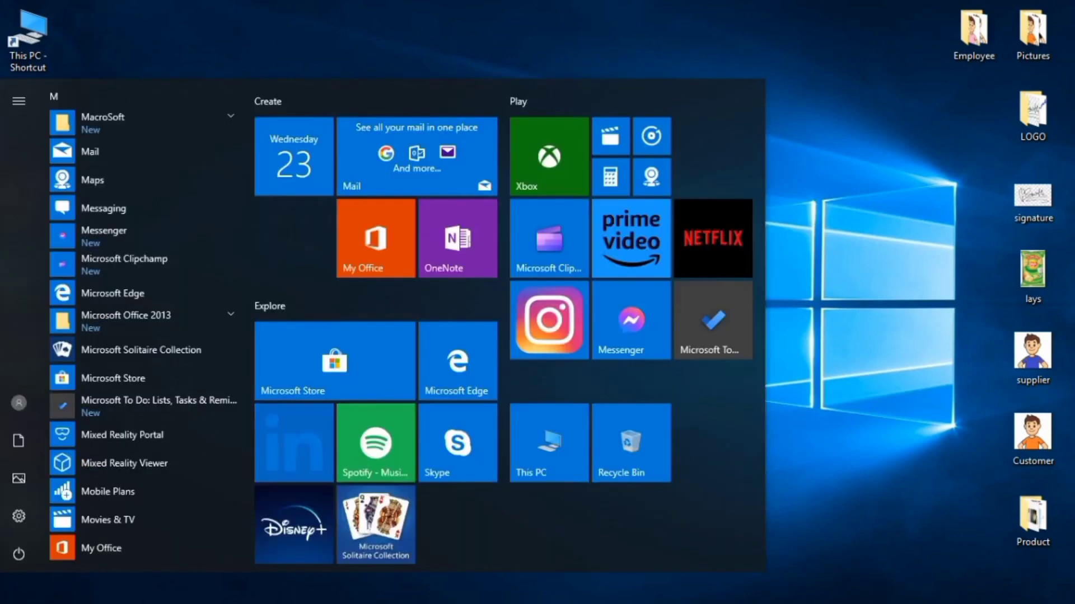
{"action": "left_click", "coordinate": [184, 323]}
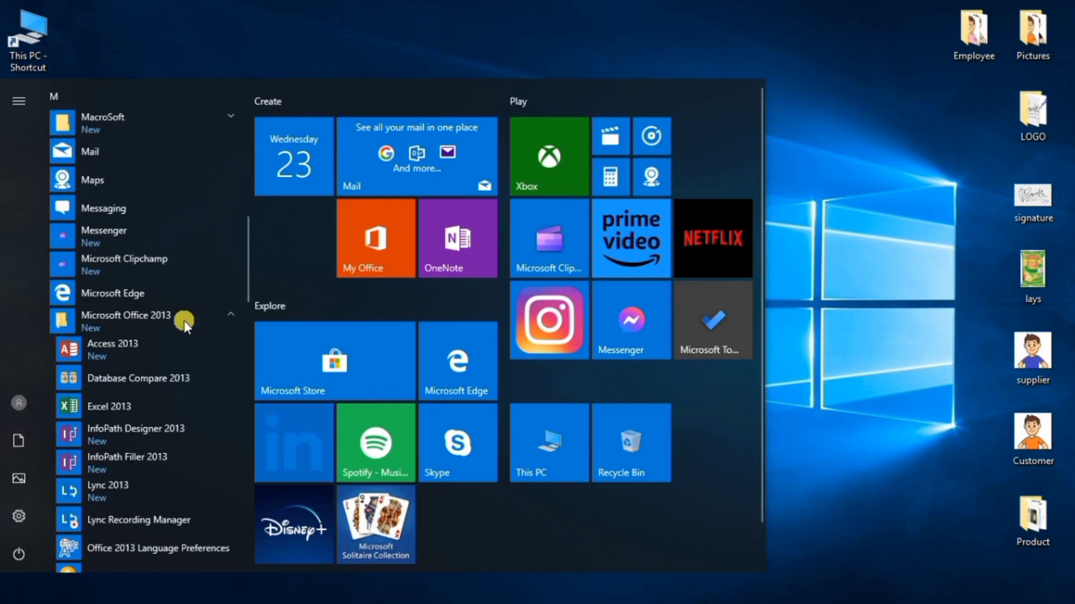
{"action": "scroll", "coordinate": [204, 297], "scroll_direction": "down", "scroll_amount": 8}
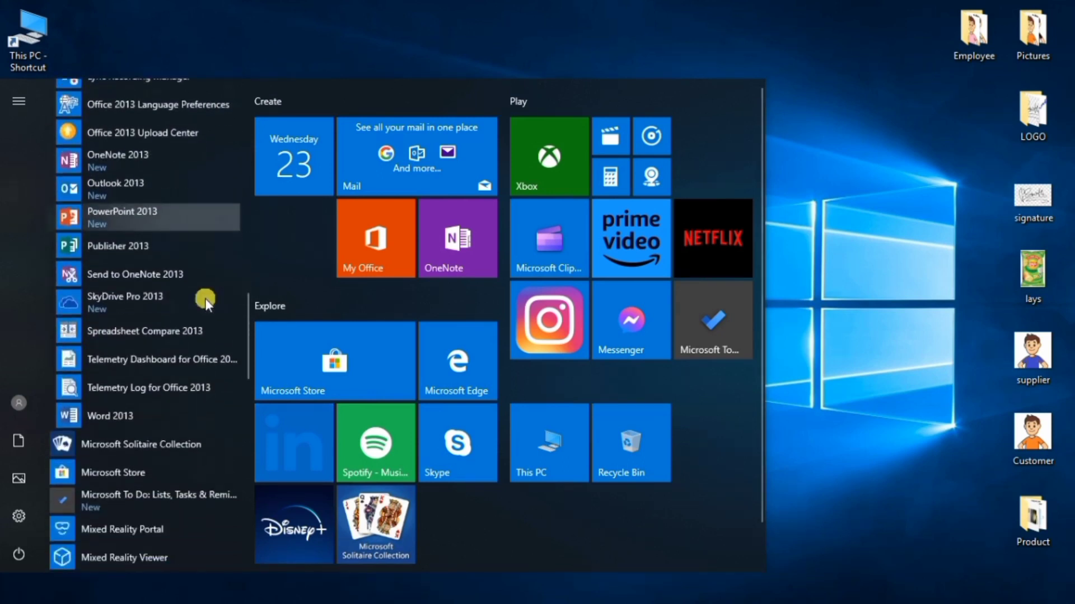
{"action": "right_click", "coordinate": [160, 408]}
{"action": "mouse_move", "coordinate": [227, 465]}
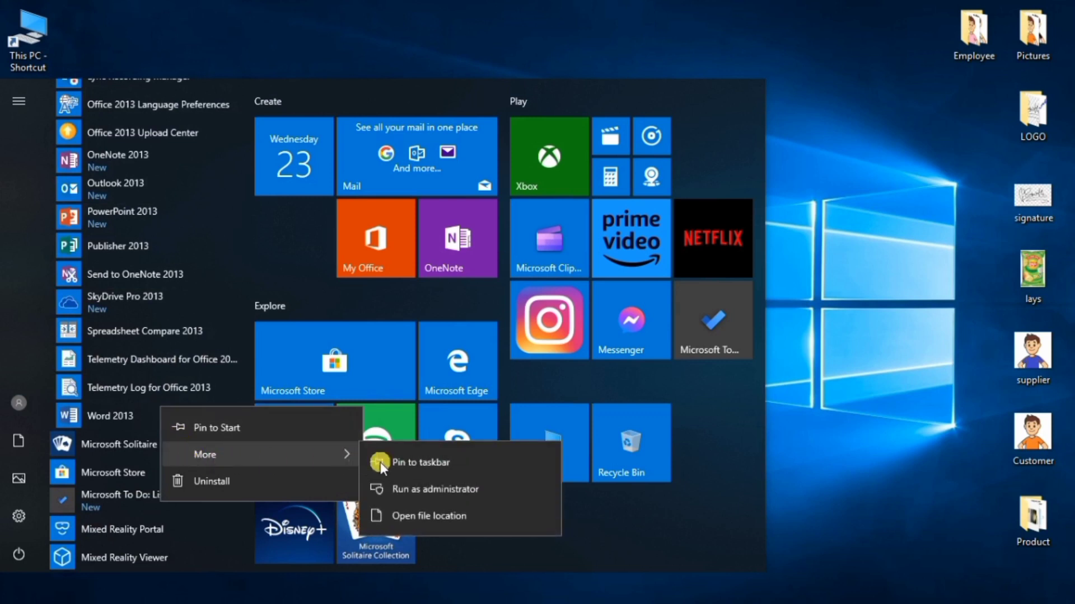
{"action": "left_click", "coordinate": [435, 507]}
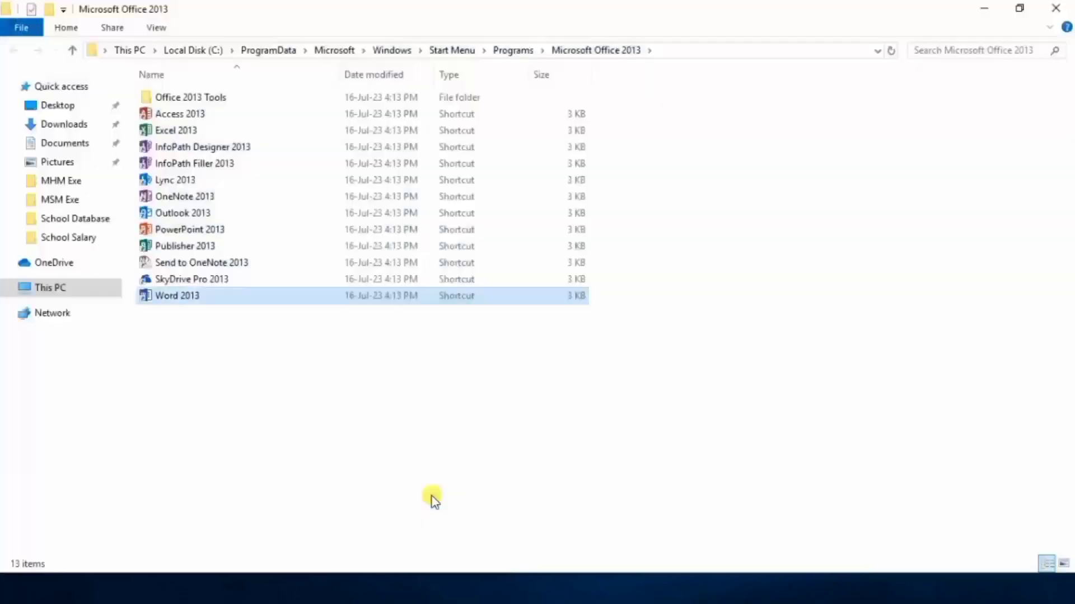
- Copy the full object name path from the Word 2013 shortcut's security properties, and close the properties and folder window
{"action": "right_click", "coordinate": [318, 297]}
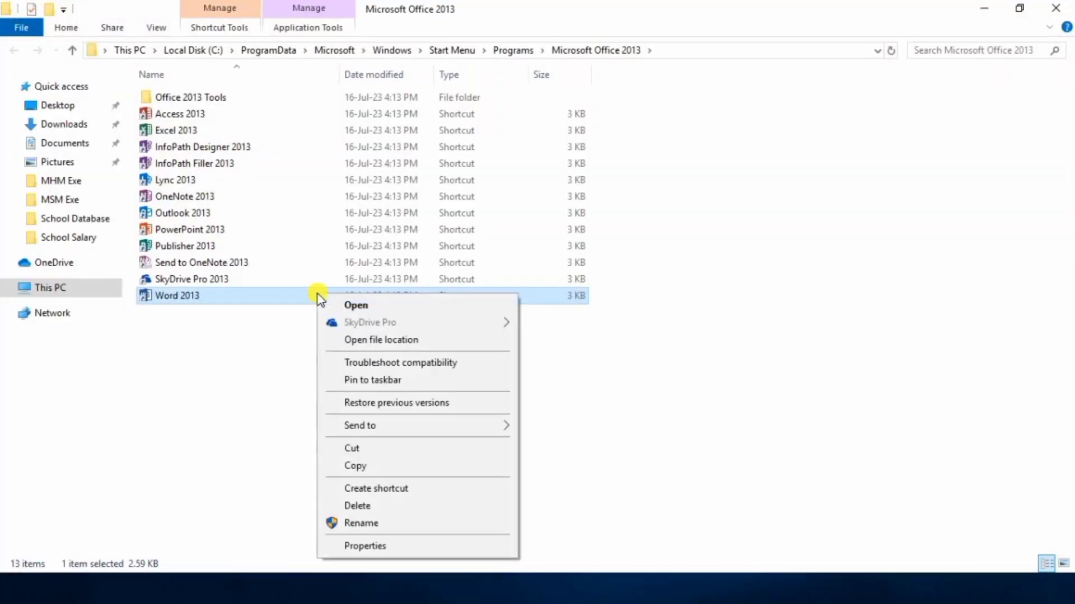
{"action": "left_click", "coordinate": [375, 546]}
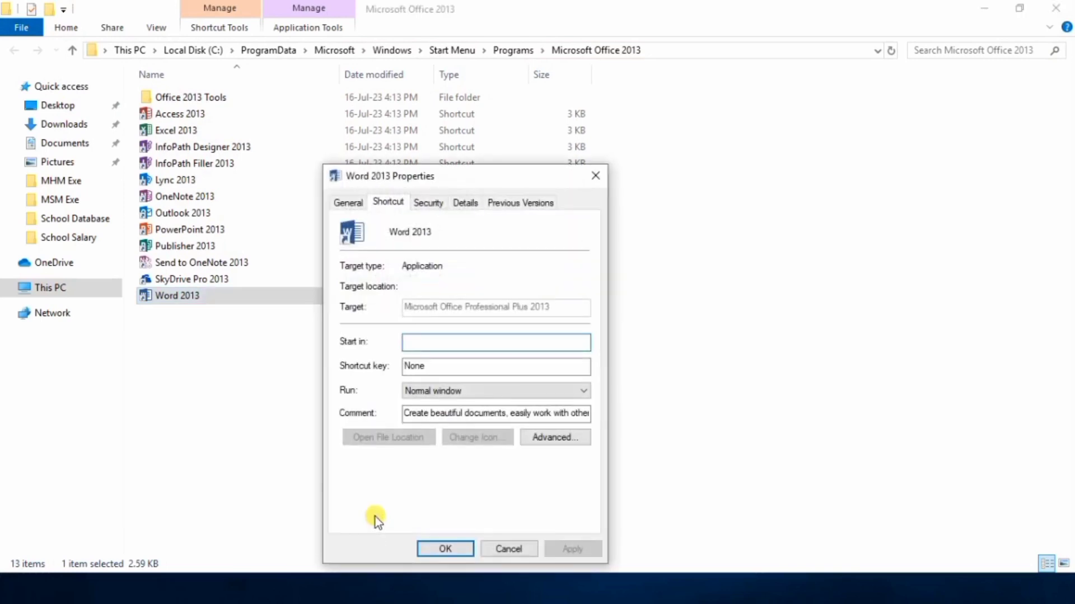
{"action": "left_click", "coordinate": [430, 203]}
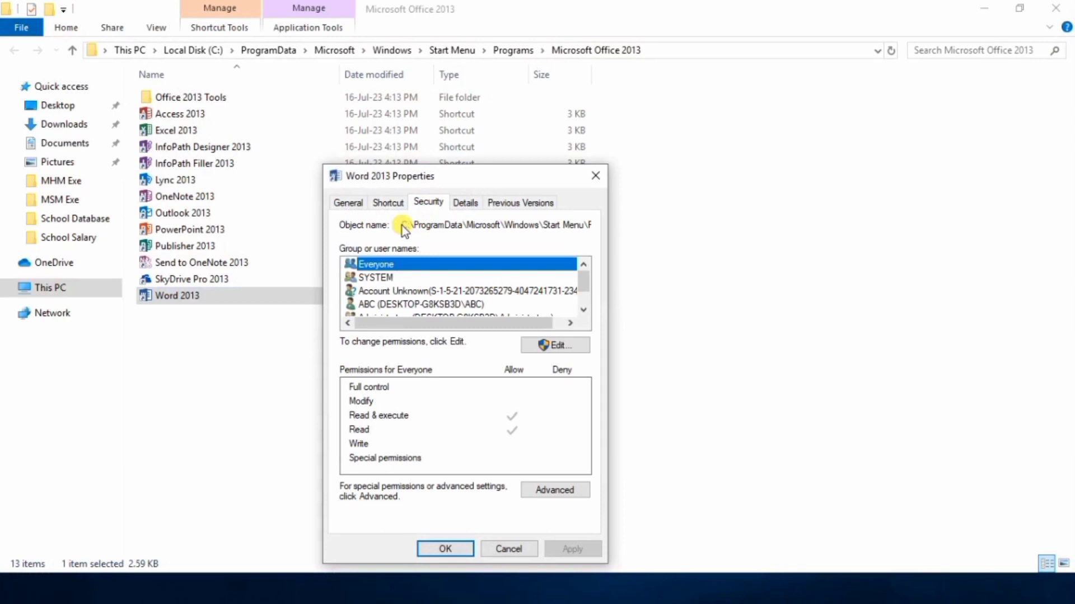
{"action": "left_click_drag", "start_coordinate": [404, 225], "coordinate": [579, 230]}
{"action": "right_click", "coordinate": [580, 230]}
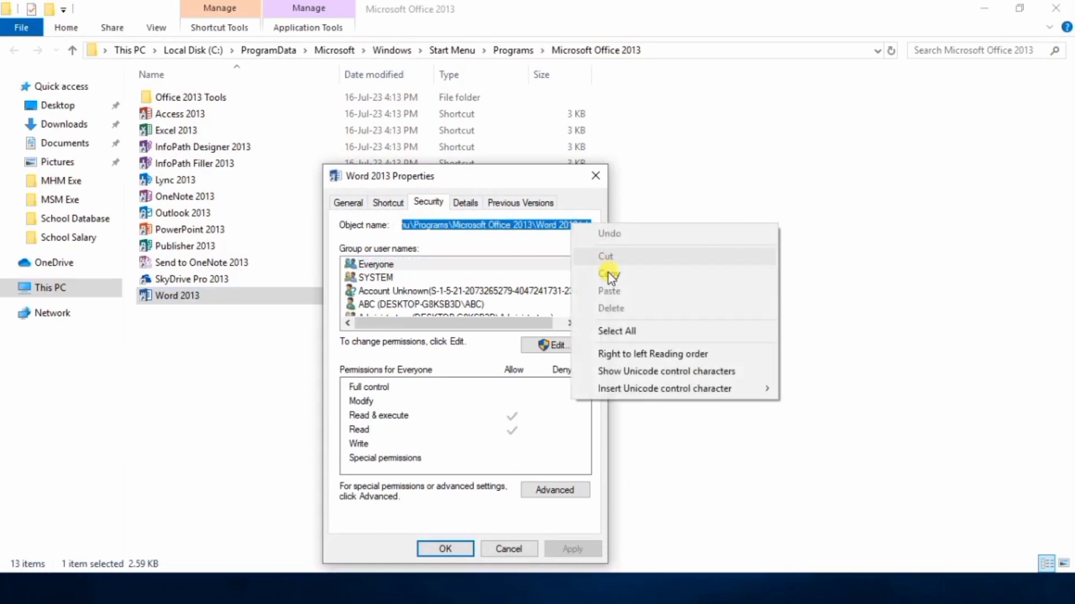
{"action": "left_click", "coordinate": [612, 273]}
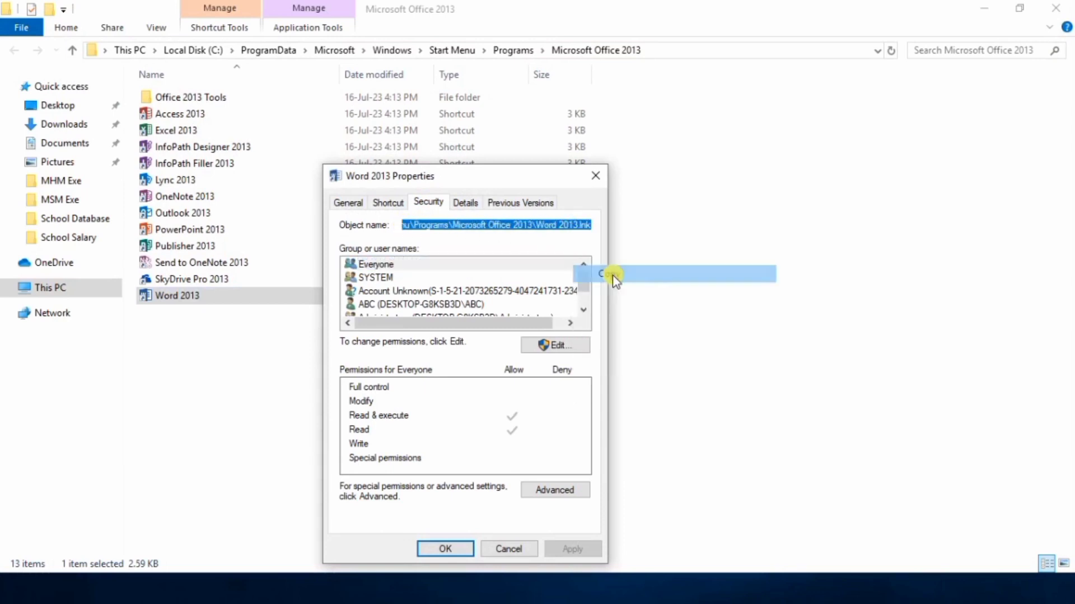
{"action": "left_click", "coordinate": [510, 547]}
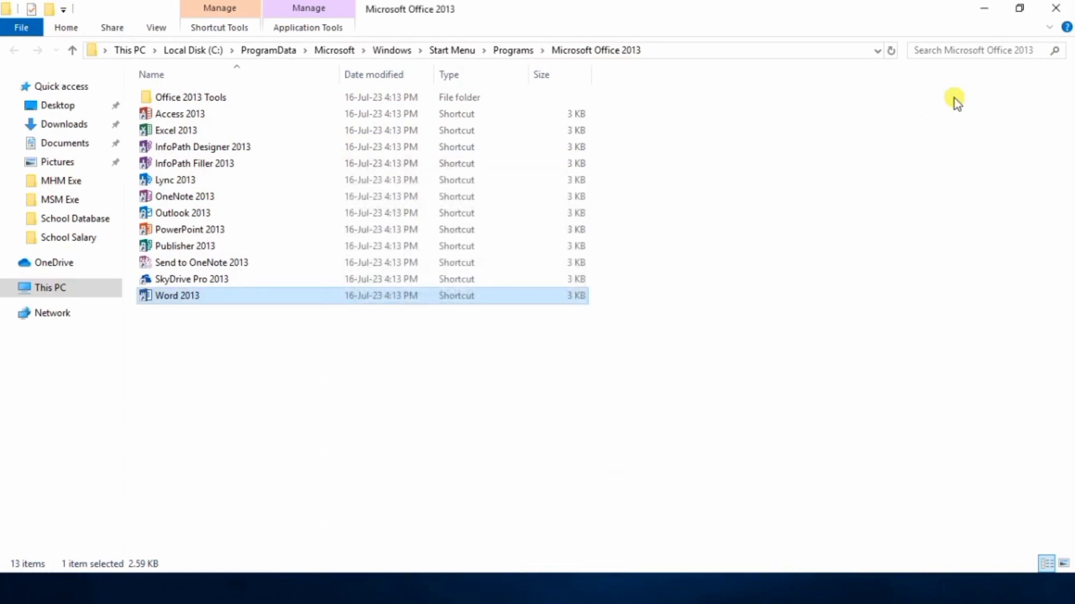
{"action": "left_click", "coordinate": [1056, 7]}
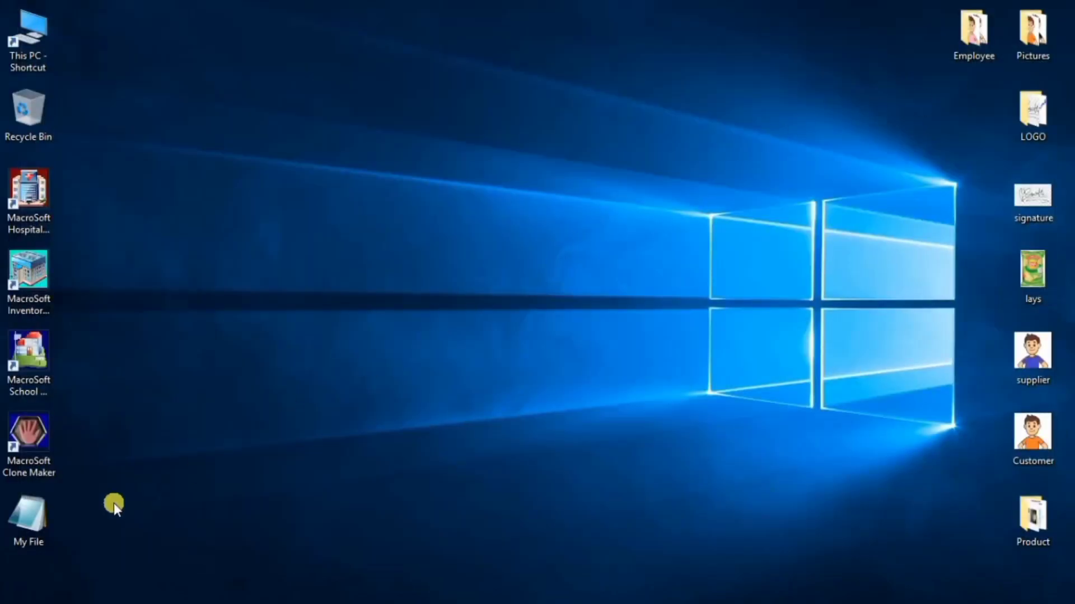
- Open My File from the desktop maximized and replace menu A's Close submenu line with submenu > Word = "
{"action": "double_click", "coordinate": [42, 515]}
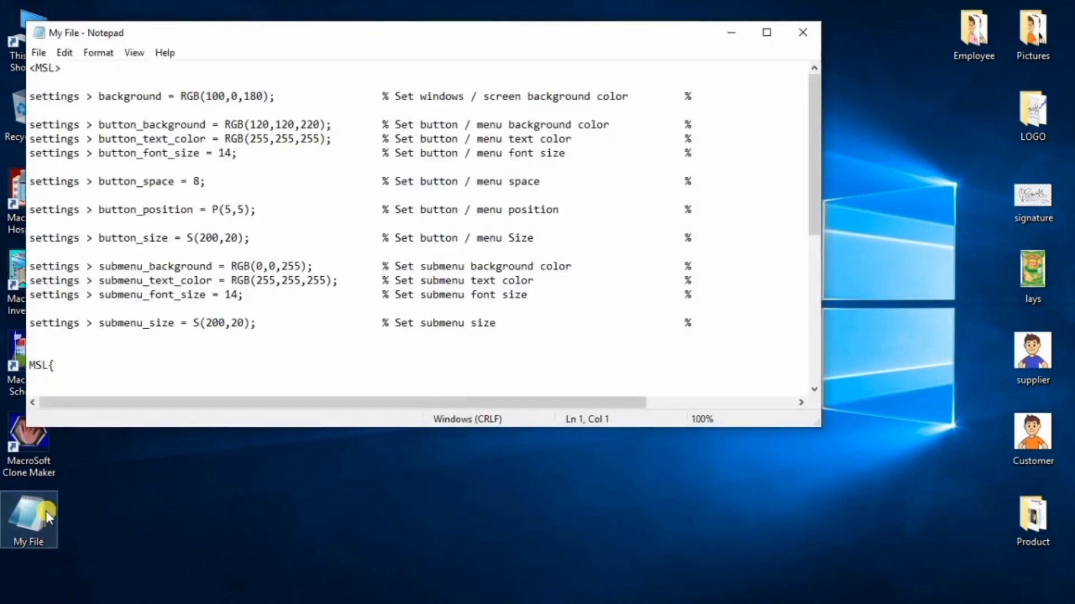
{"action": "left_click", "coordinate": [768, 35]}
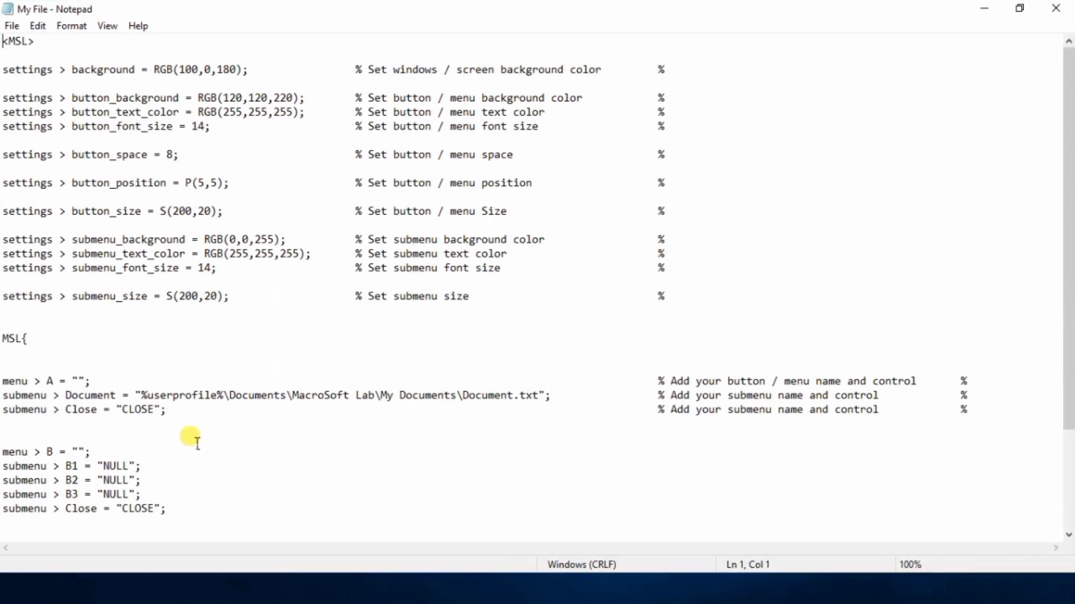
{"action": "left_click_drag", "start_coordinate": [2, 412], "coordinate": [11, 423]}
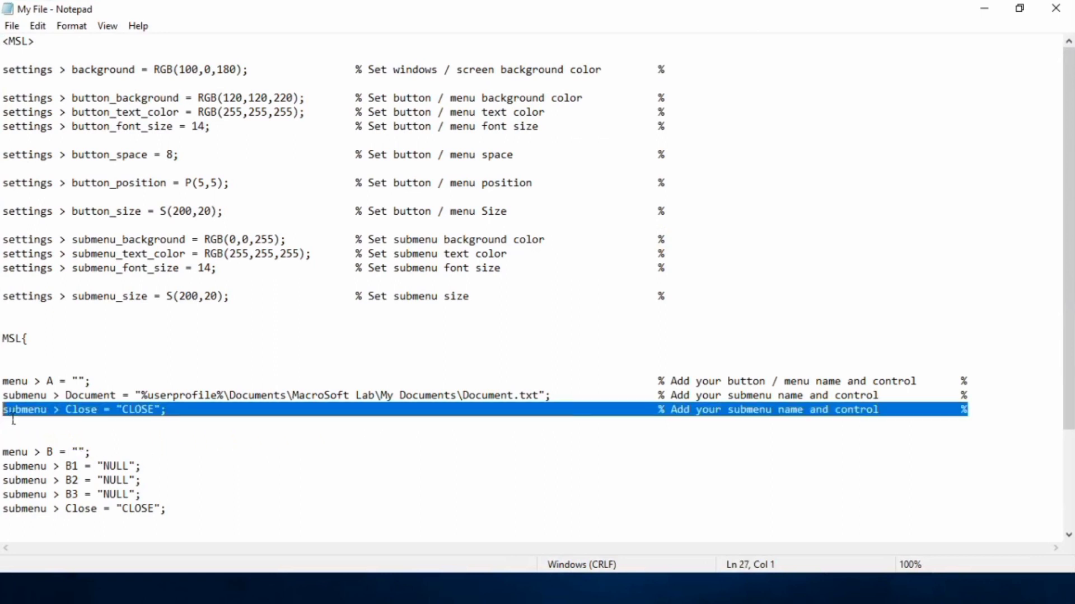
{"action": "type", "text": "submenu > Word = \""}
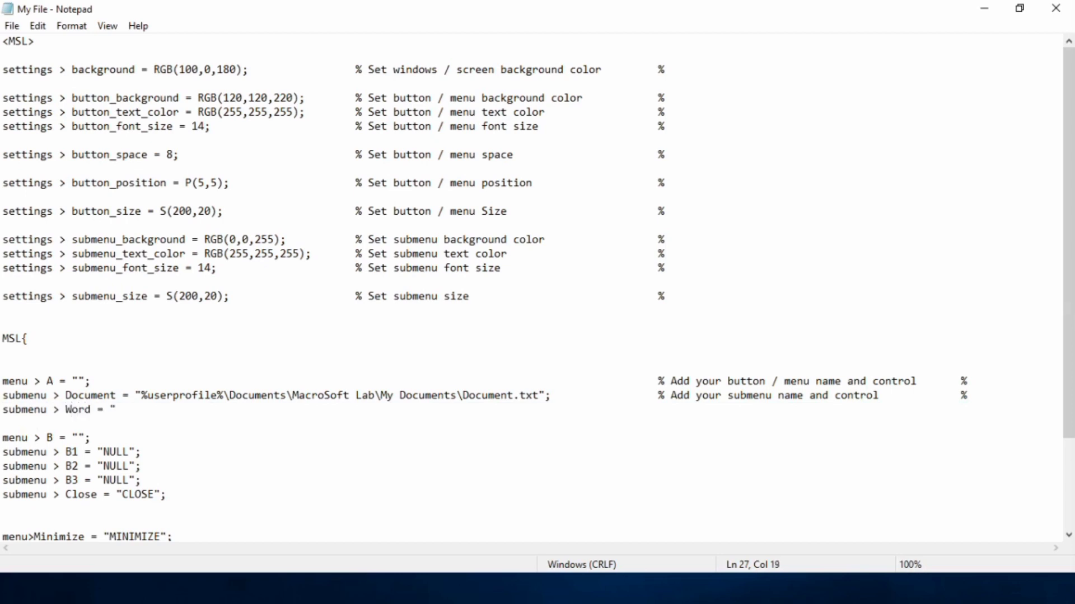
- Paste the copied Word 2013 shortcut path as the Word submenu's value and end the line with ";
{"action": "right_click", "coordinate": [124, 412]}
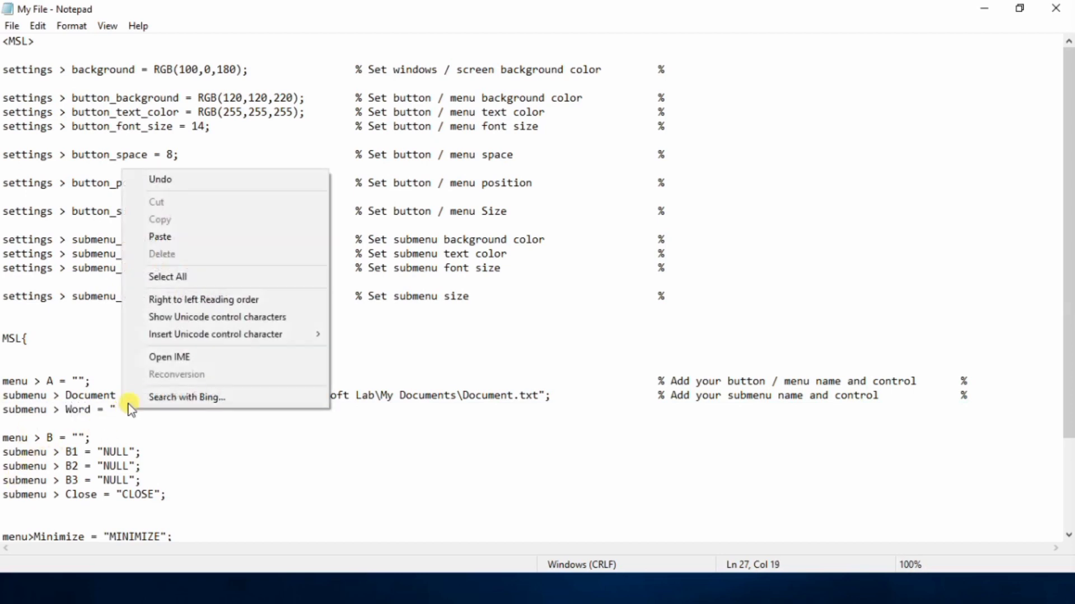
{"action": "left_click", "coordinate": [207, 240]}
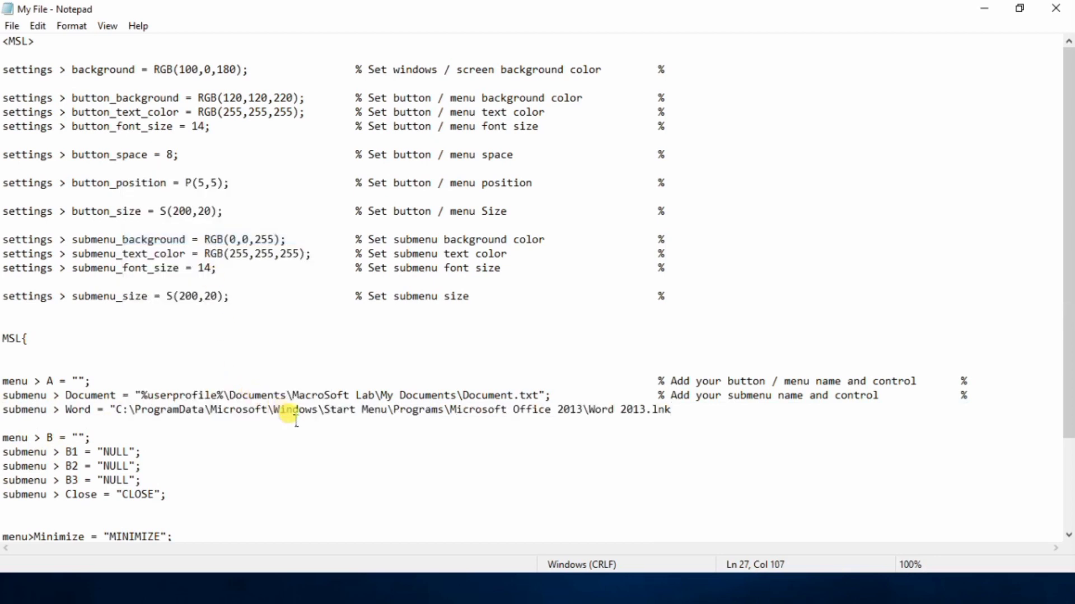
{"action": "type", "text": "\";"}
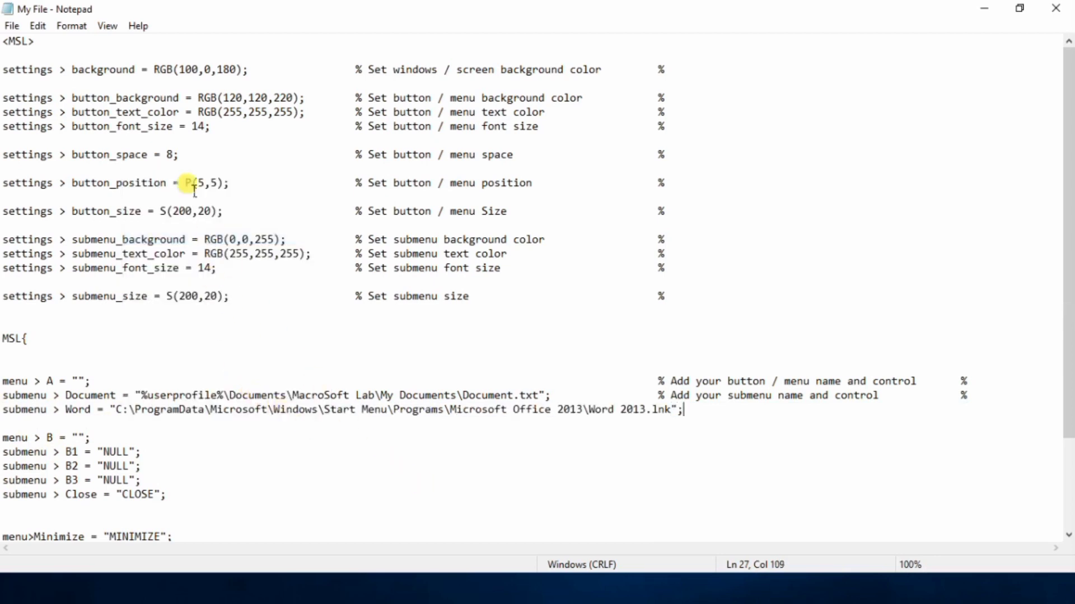
- Save the edited script, load My File from the desktop into School Manager's settings and compile it
{"action": "left_click", "coordinate": [13, 27]}
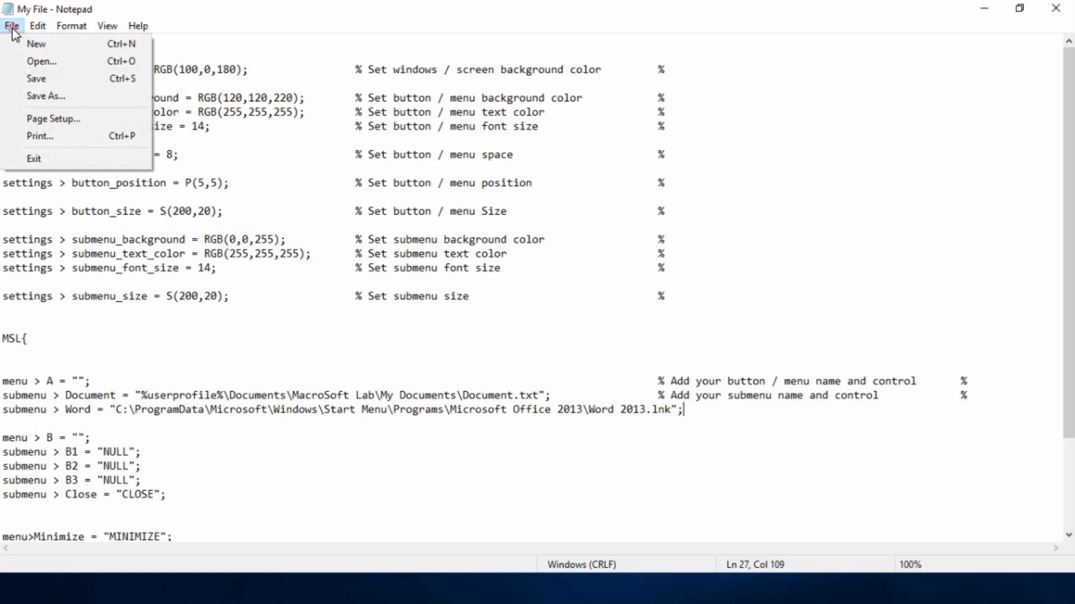
{"action": "left_click", "coordinate": [48, 76]}
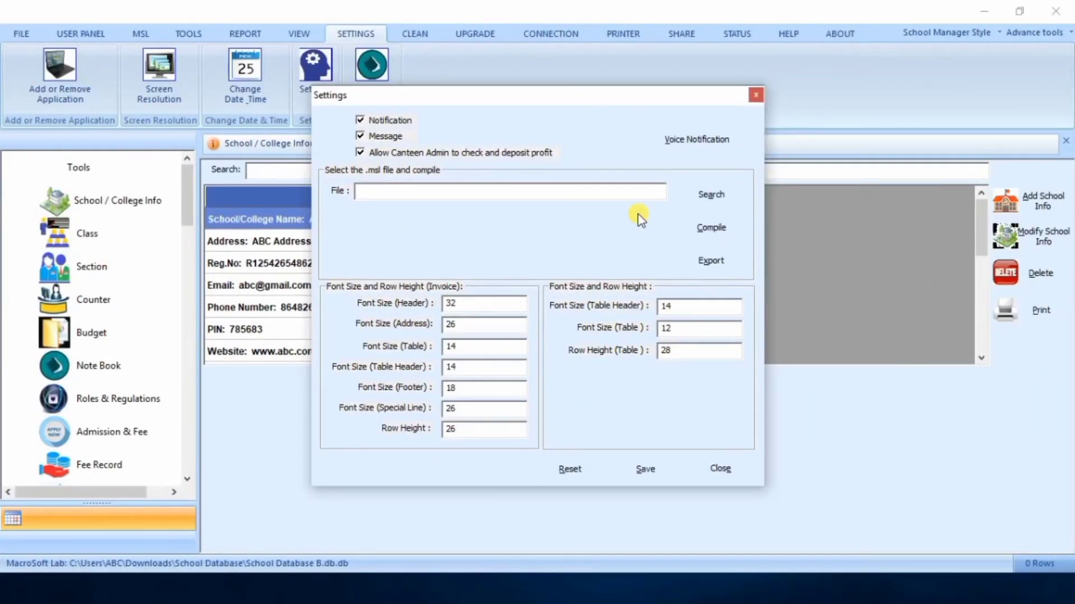
{"action": "left_click", "coordinate": [697, 195]}
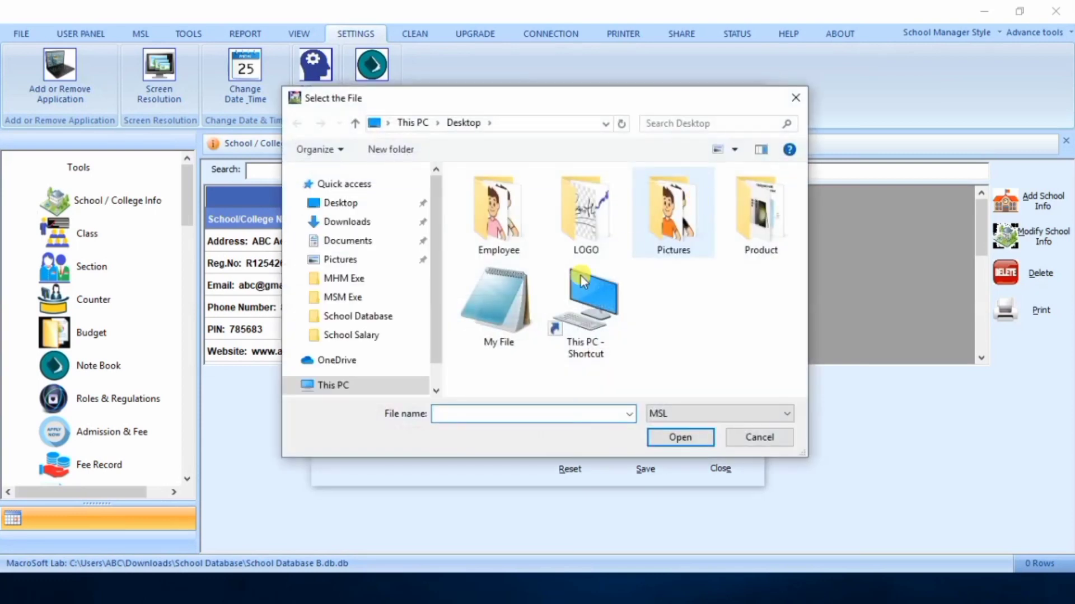
{"action": "left_click", "coordinate": [498, 314]}
{"action": "left_click", "coordinate": [668, 440]}
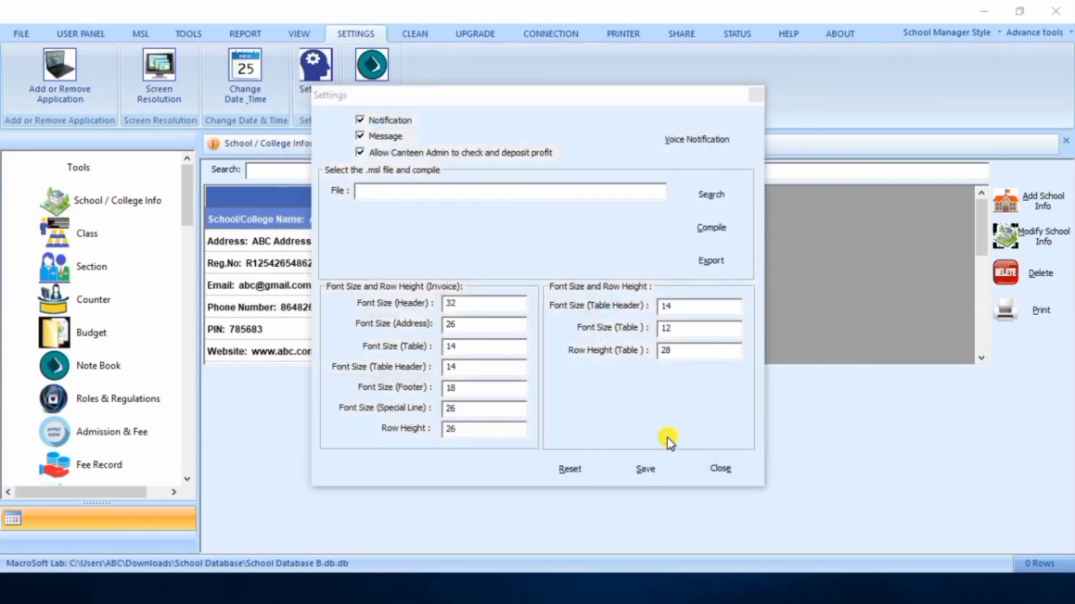
{"action": "left_click", "coordinate": [720, 232]}
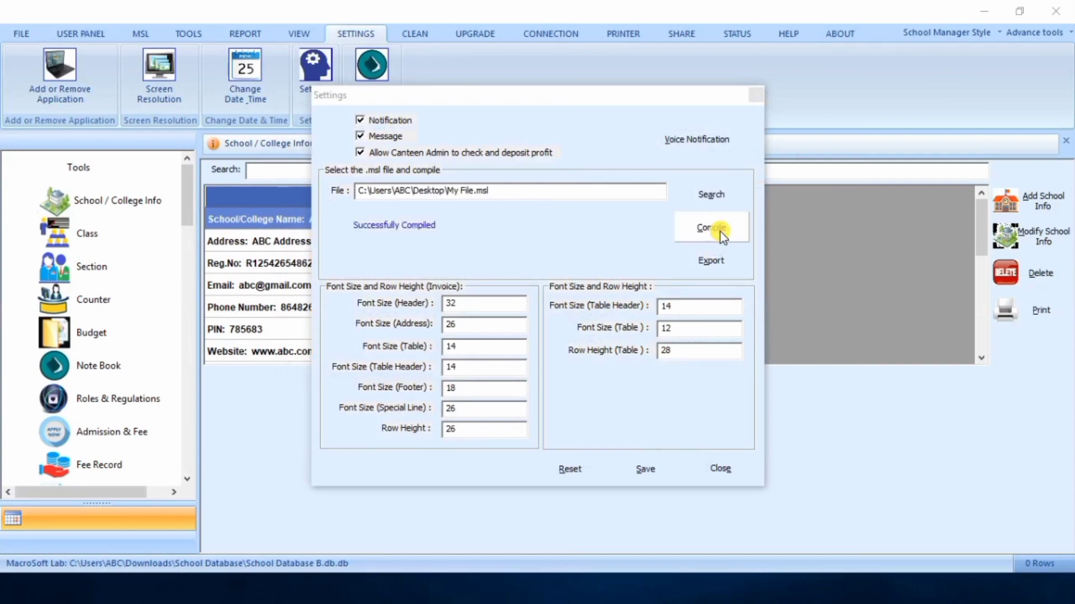
{"action": "left_click", "coordinate": [720, 473]}
- Test the compiled MSL menu by launching Word from menu A's submenu and starting a blank document in it
{"action": "left_click", "coordinate": [1044, 36]}
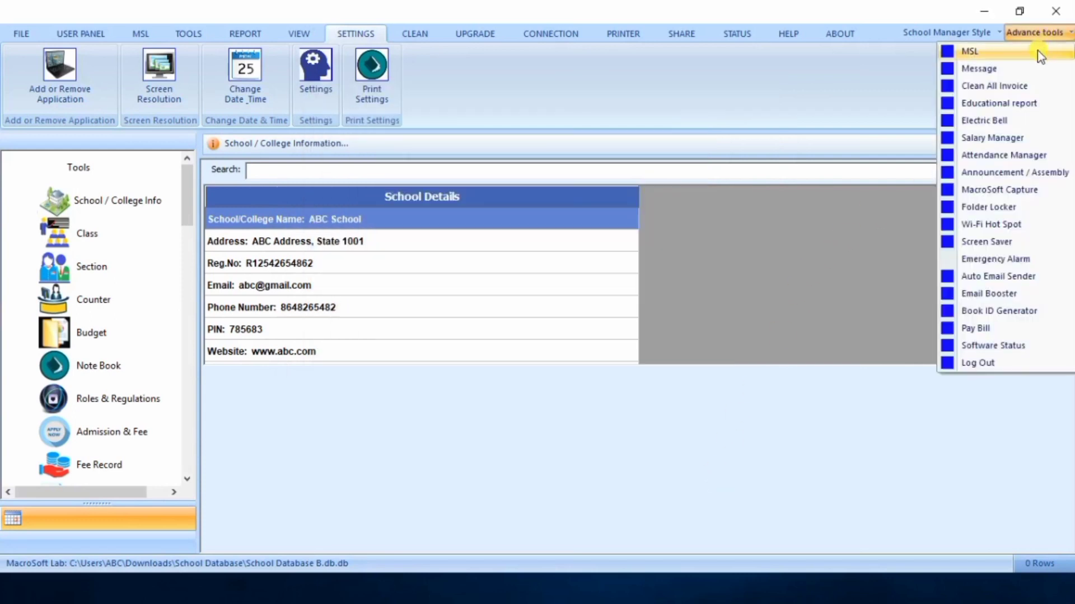
{"action": "left_click", "coordinate": [1037, 51]}
{"action": "left_click", "coordinate": [859, 31]}
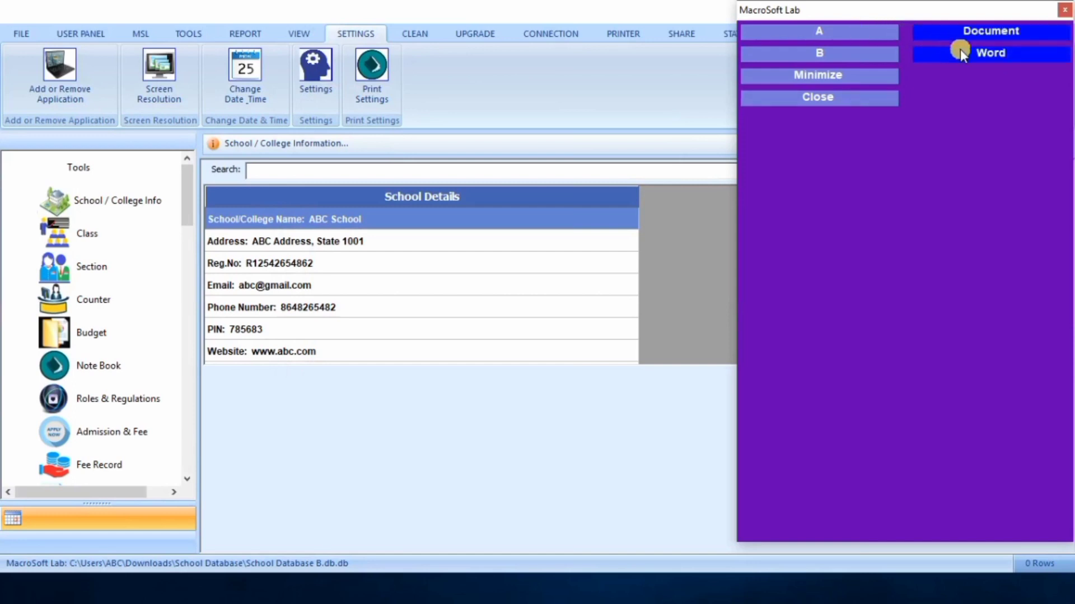
{"action": "left_click", "coordinate": [982, 56]}
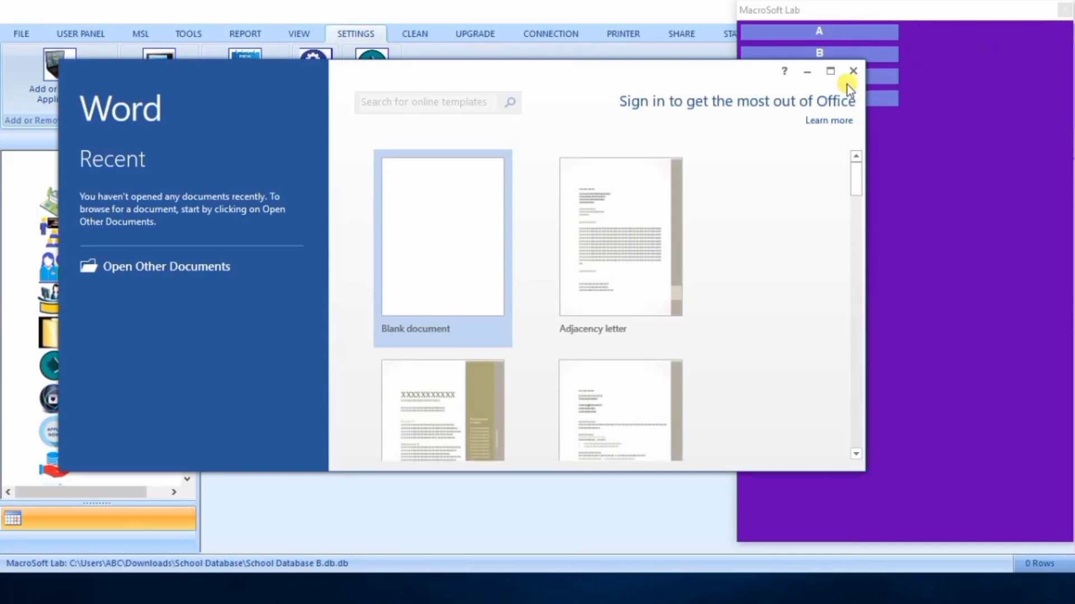
{"action": "left_click", "coordinate": [834, 76]}
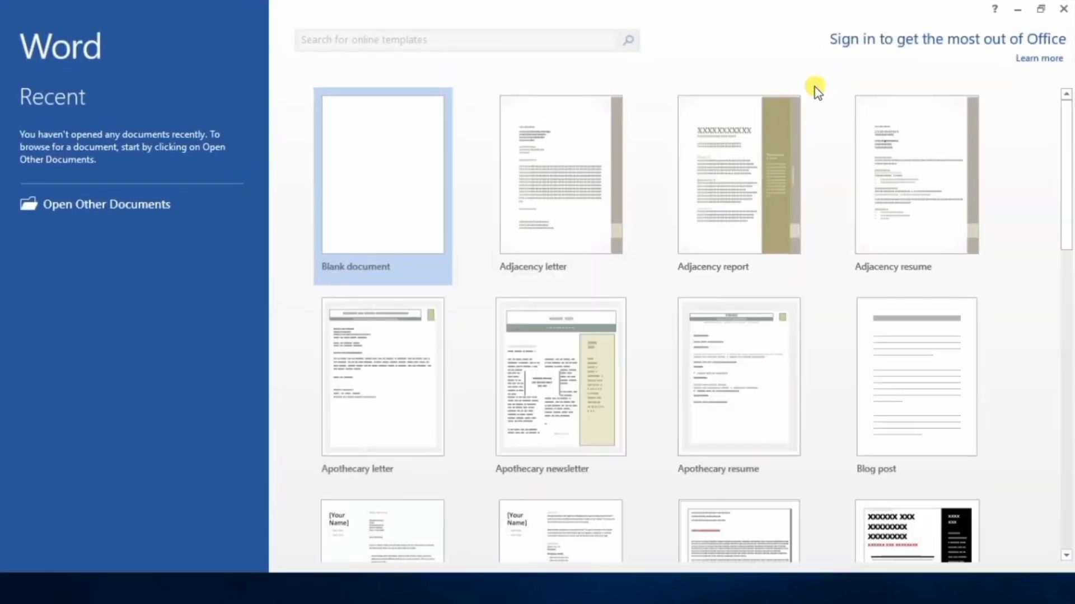
{"action": "left_click", "coordinate": [422, 213]}
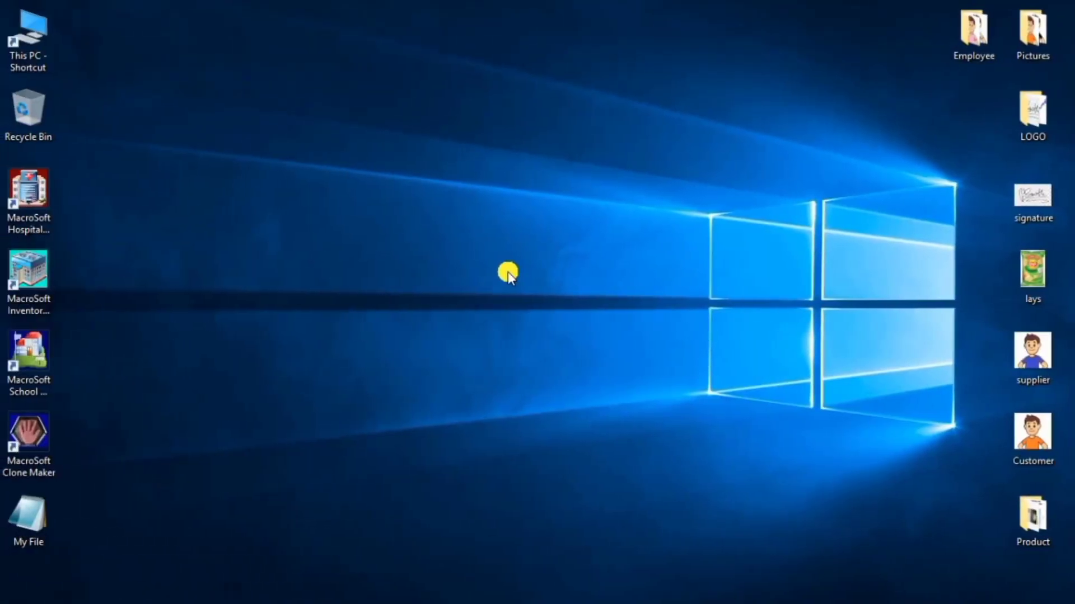
- Open My File from the desktop maximized and set button_size and submenu_size to S(200,40) and submenu_background to RGB(255,0,255)
{"action": "double_click", "coordinate": [31, 518]}
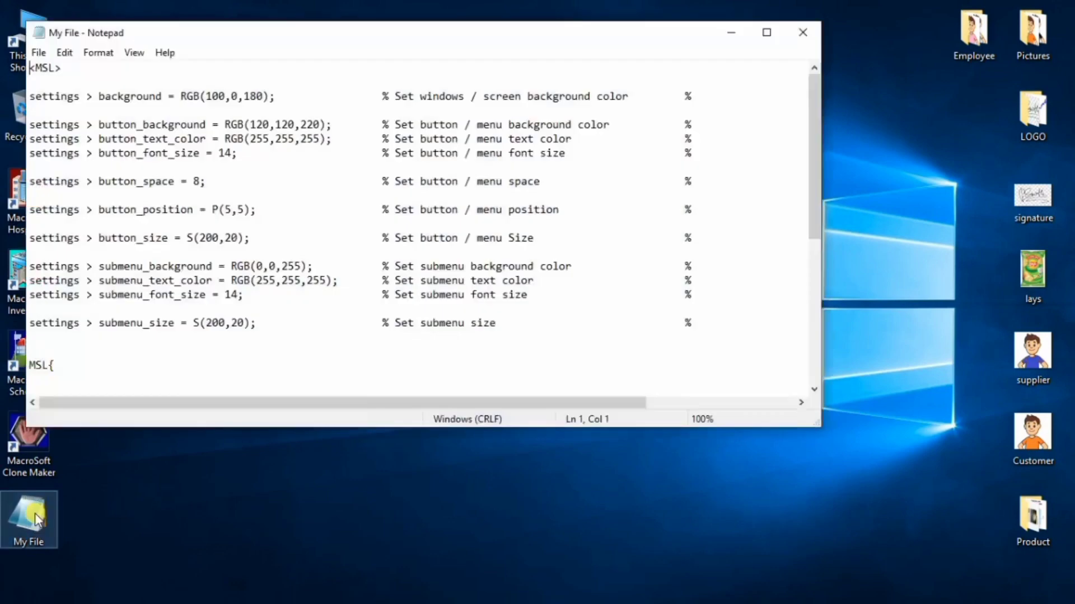
{"action": "left_click", "coordinate": [771, 37]}
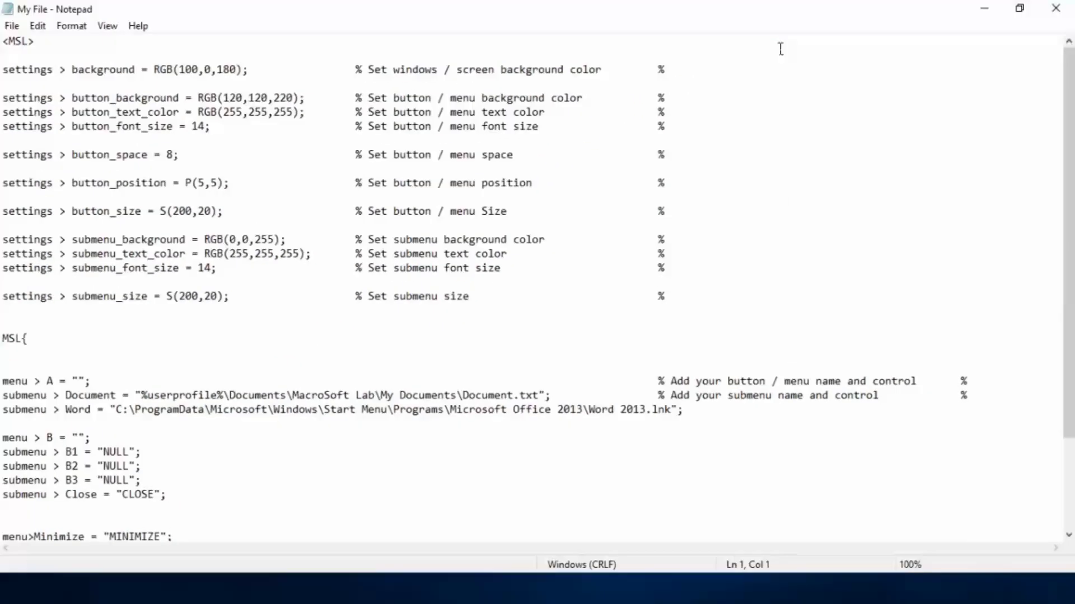
{"action": "left_click", "coordinate": [207, 213]}
{"action": "key", "text": "BackSpace"}
{"action": "type", "text": "4"}
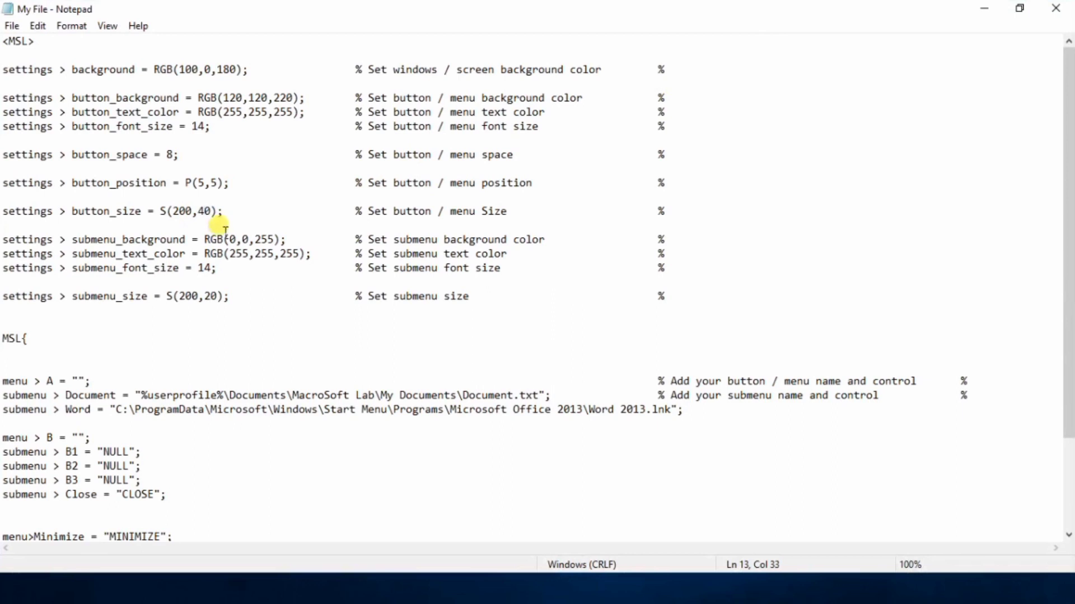
{"action": "key", "text": "BackSpace"}
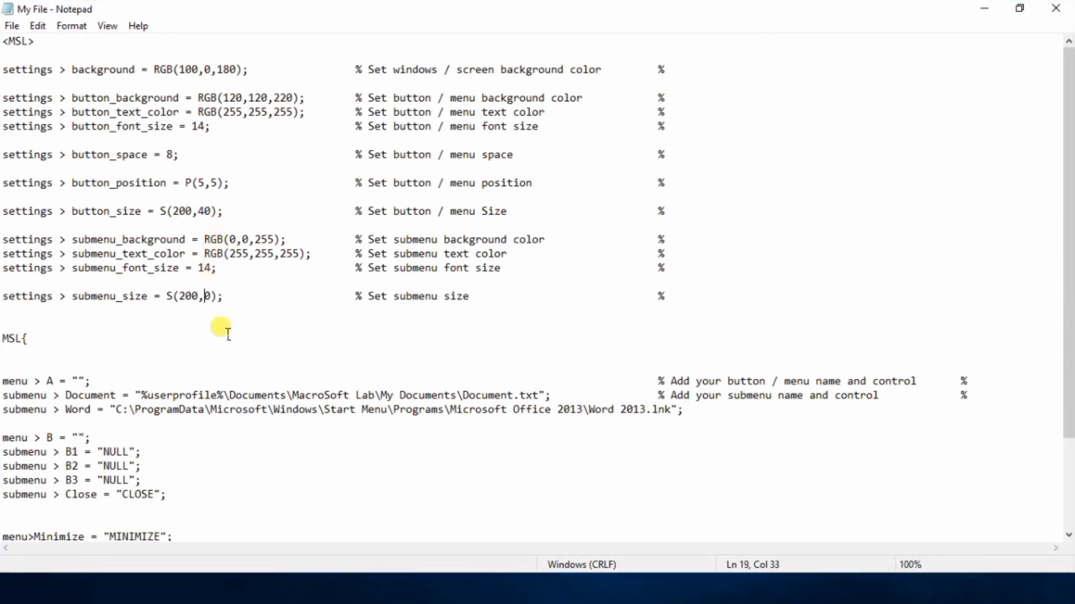
{"action": "type", "text": "4"}
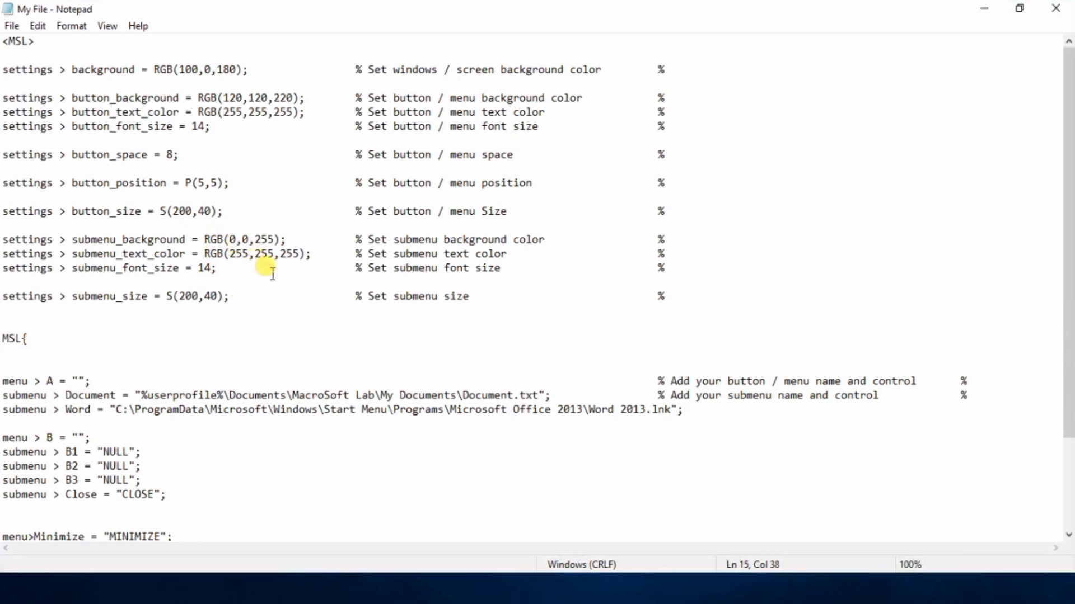
{"action": "key", "text": "BackSpace"}
{"action": "type", "text": "255"}
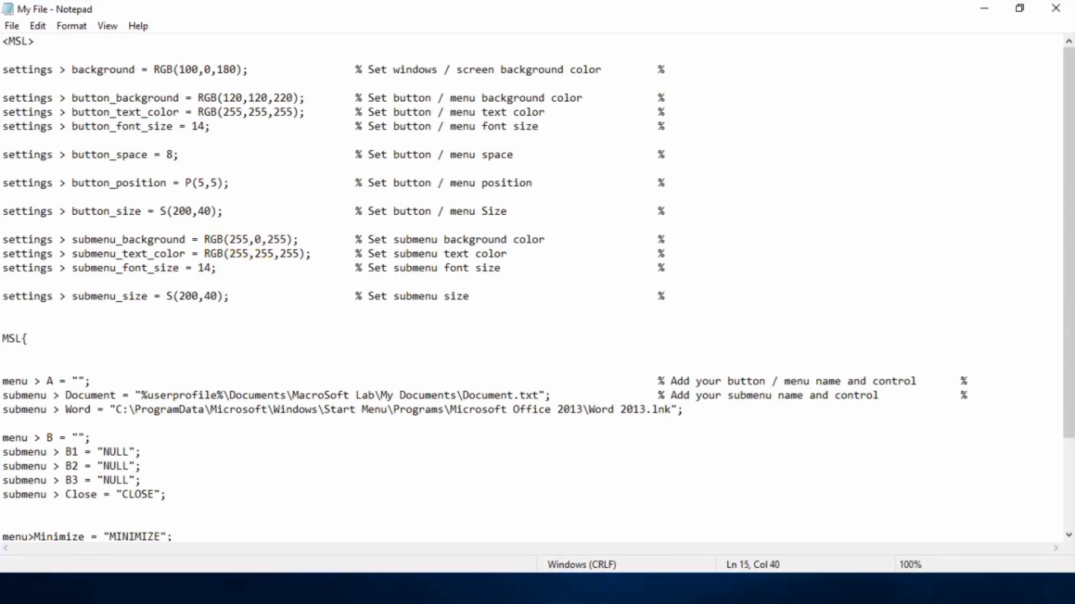
- Replace the menu A and Document submenu lines with the start of a new line, menu > MacroSoft Clone Maker =
{"action": "left_click", "coordinate": [594, 413]}
{"action": "left_click_drag", "start_coordinate": [971, 395], "coordinate": [3, 382]}
{"action": "key", "text": "BackSpace"}
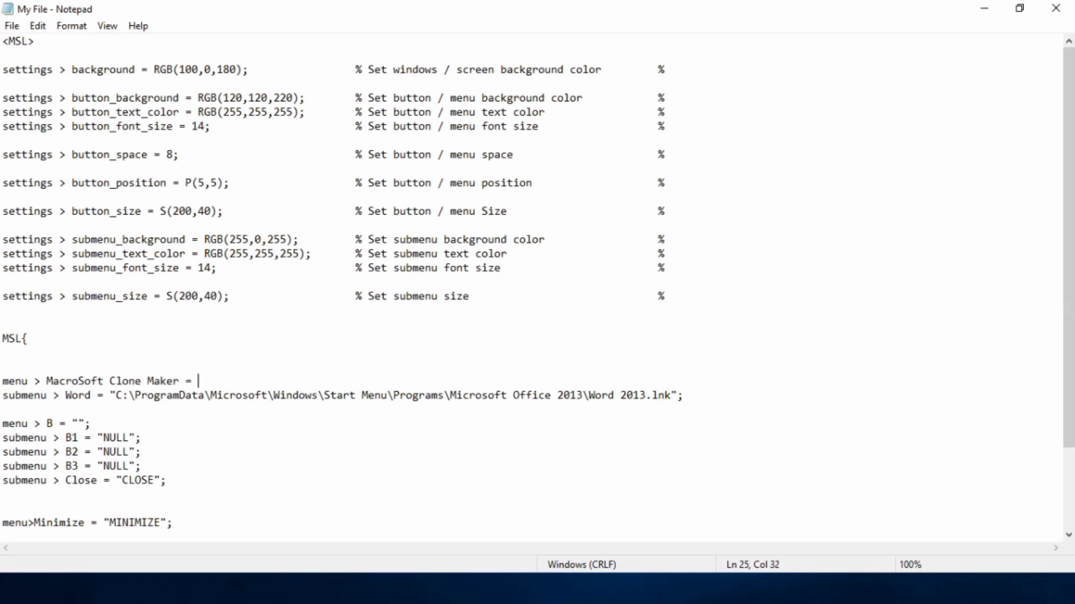
- Copy the target path from the properties of the MacroSoft Clone Maker desktop shortcut
{"action": "left_click", "coordinate": [988, 14]}
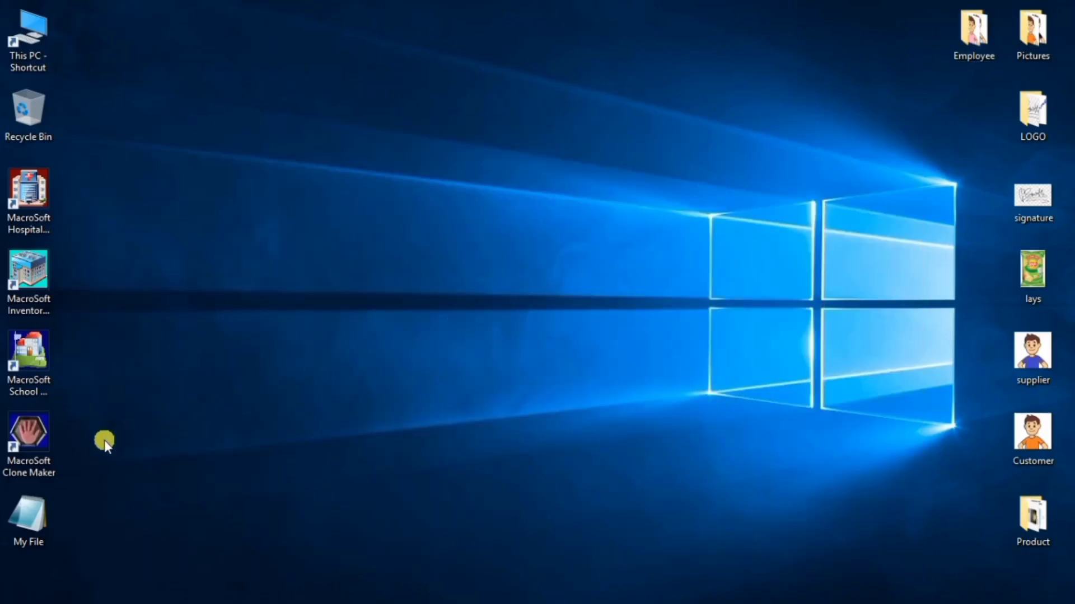
{"action": "right_click", "coordinate": [44, 448]}
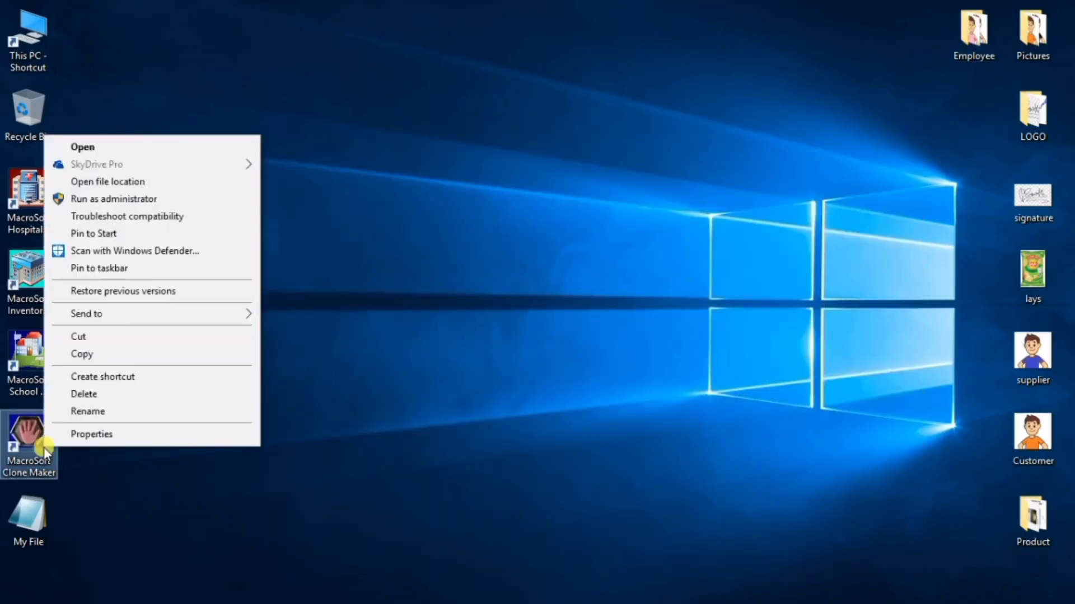
{"action": "left_click", "coordinate": [89, 434]}
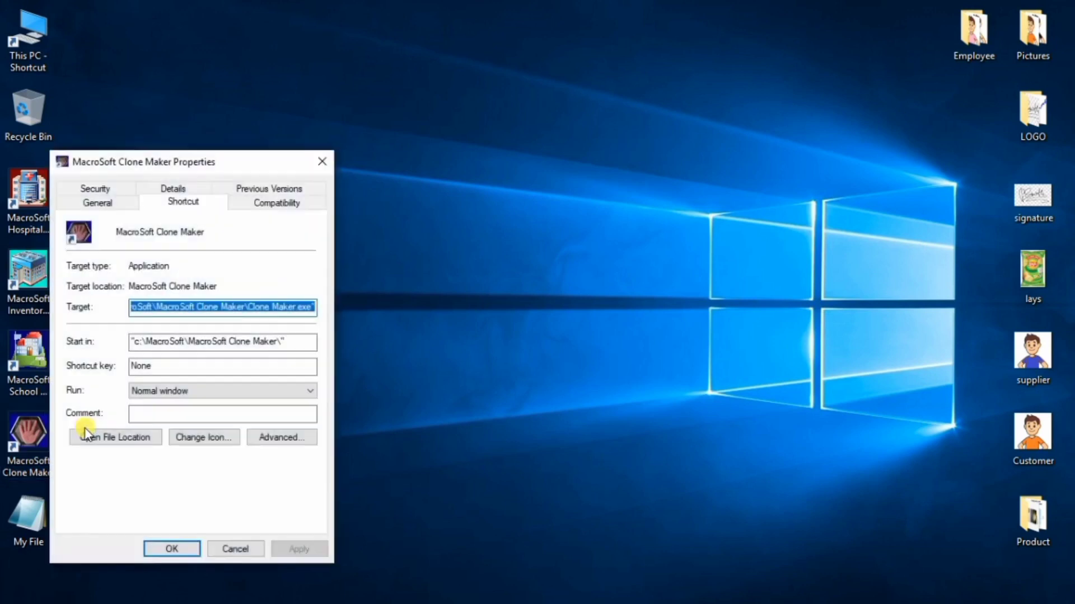
{"action": "right_click", "coordinate": [159, 312]}
{"action": "left_click", "coordinate": [193, 362]}
{"action": "left_click", "coordinate": [235, 549]}
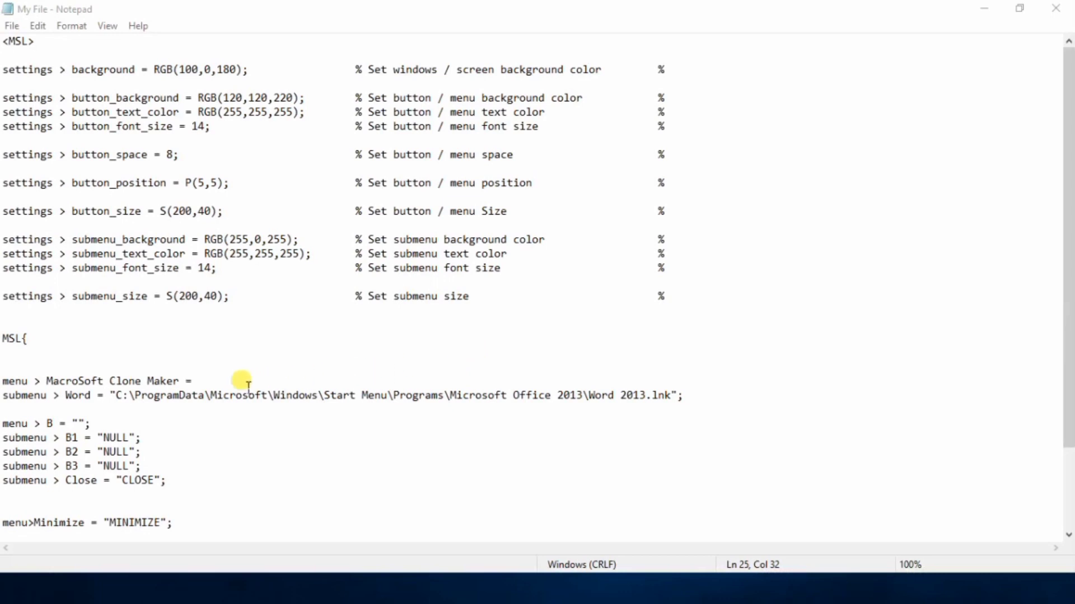
- Paste the copied target path as the MacroSoft Clone Maker menu's value in My File and end the line with a semicolon
{"action": "left_click", "coordinate": [225, 384]}
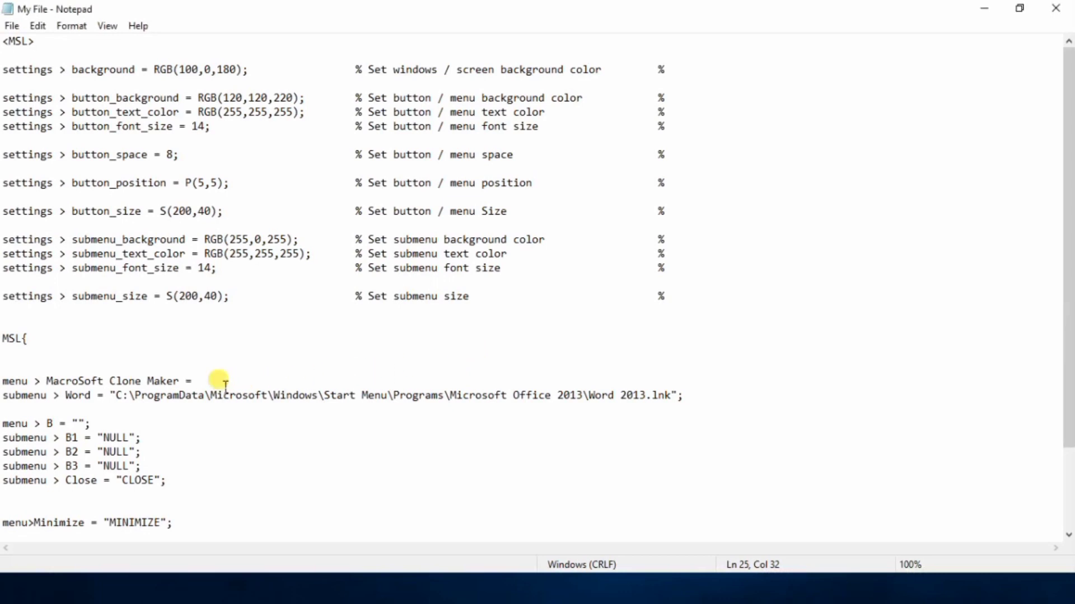
{"action": "right_click", "coordinate": [225, 383]}
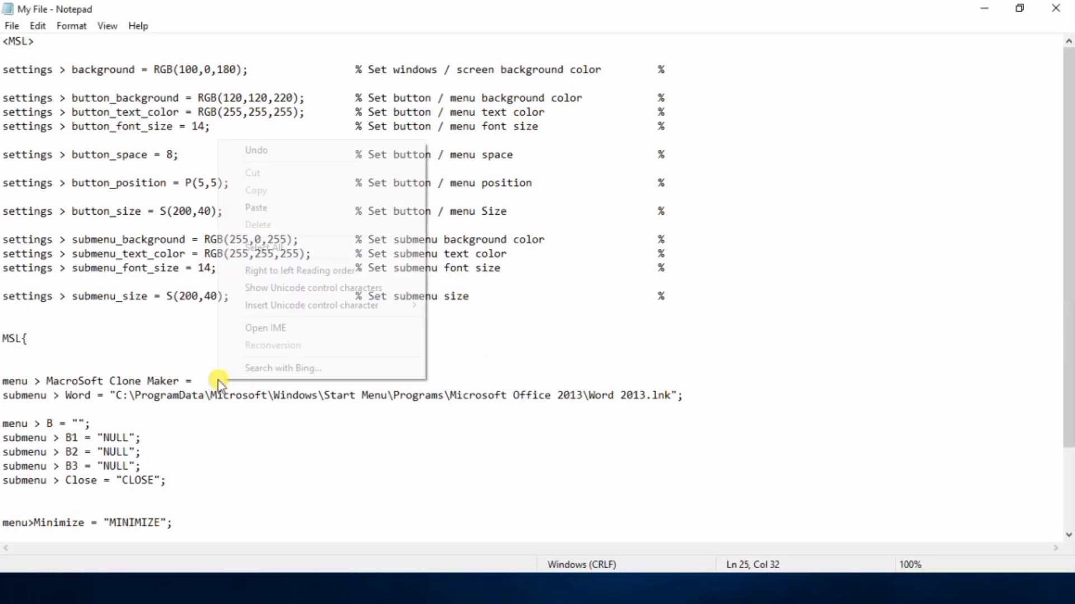
{"action": "left_click", "coordinate": [305, 208]}
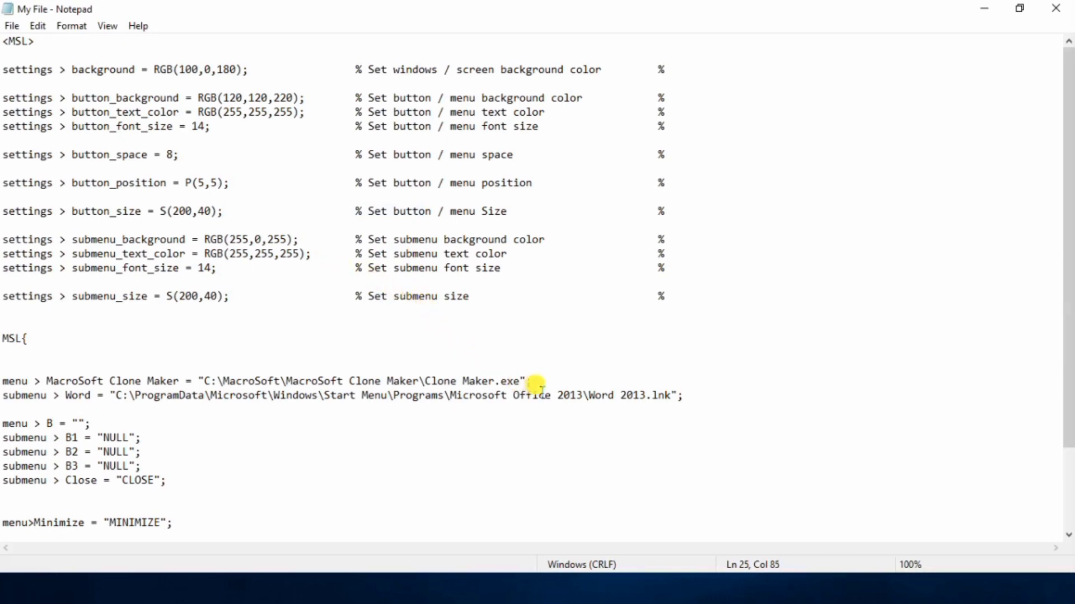
- Add the line menu>MS Office = ""; above the Word submenu, separated from the Clone Maker line by a blank line
{"action": "key", "text": "Return"}
{"action": "key", "text": "Return"}
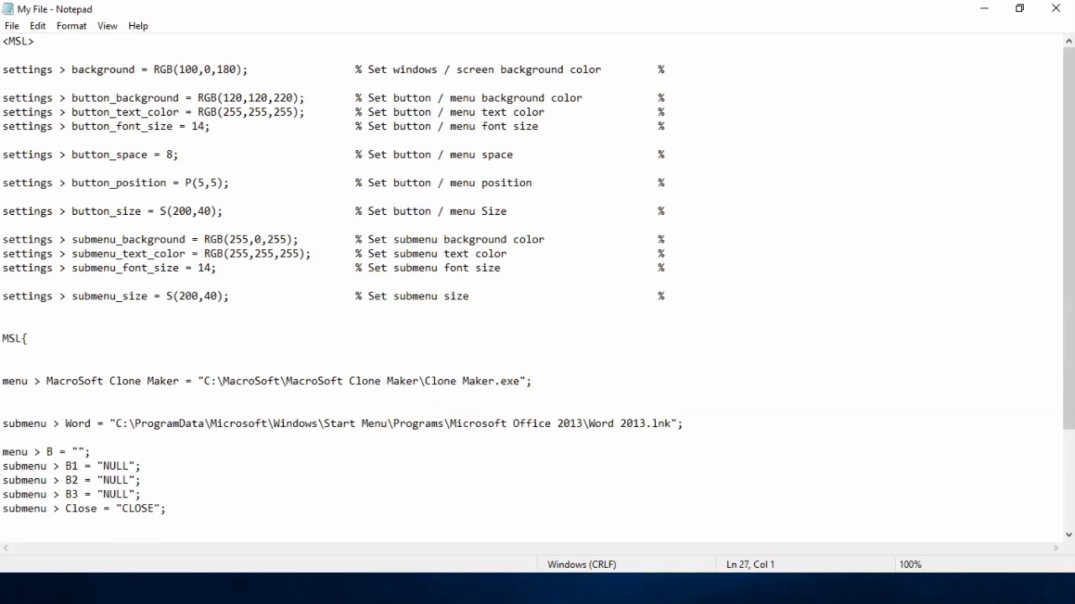
{"action": "type", "text": "menu>MS Office = \"\";"}
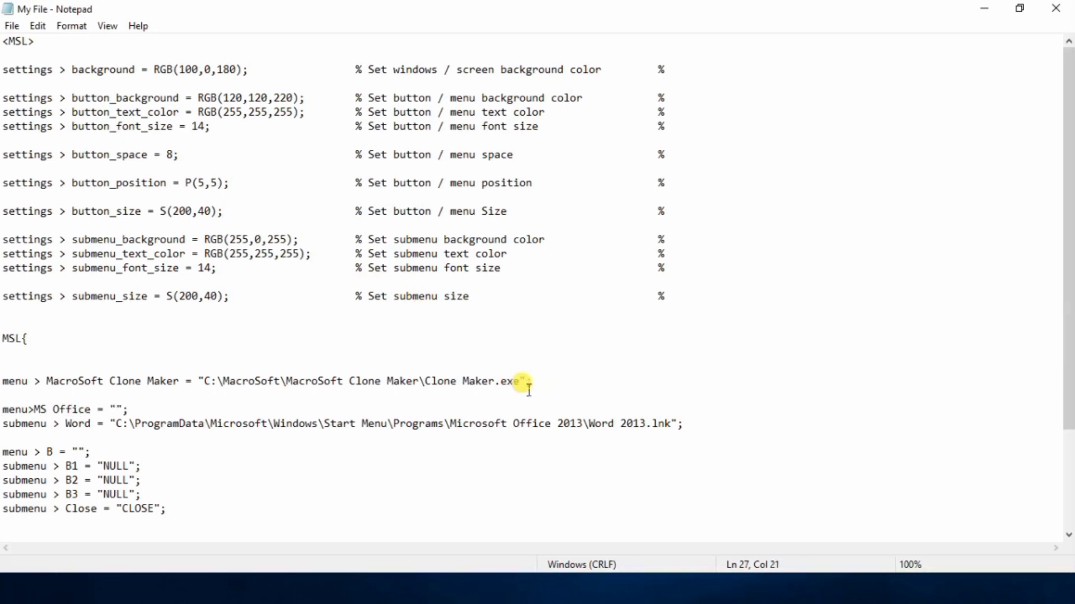
- Save the script with the new menu entries and recompile My File in School Manager's settings
{"action": "left_click", "coordinate": [12, 26]}
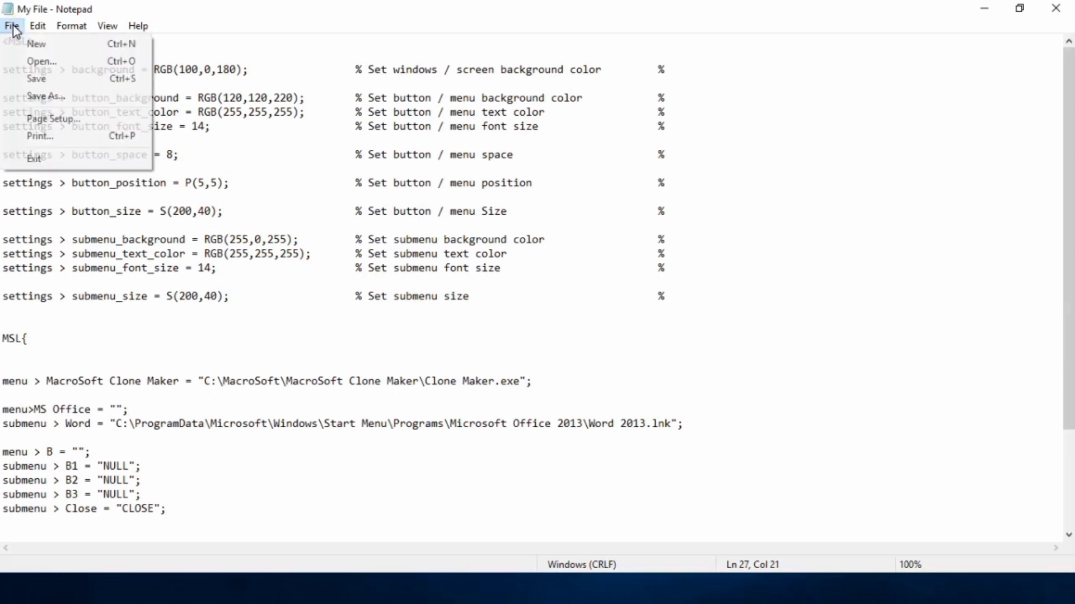
{"action": "left_click", "coordinate": [49, 84]}
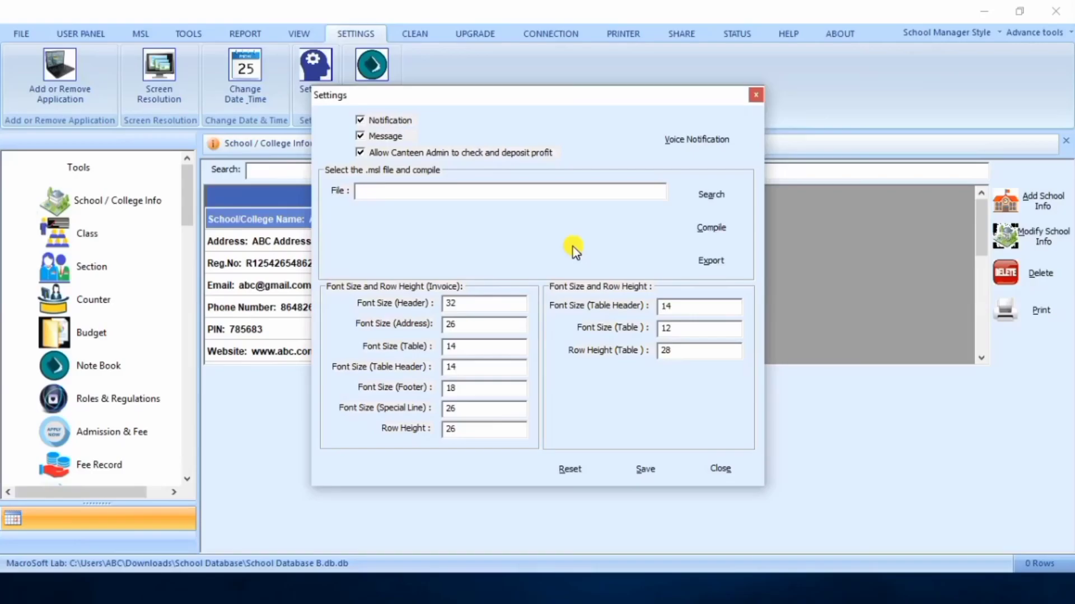
{"action": "left_click", "coordinate": [724, 192]}
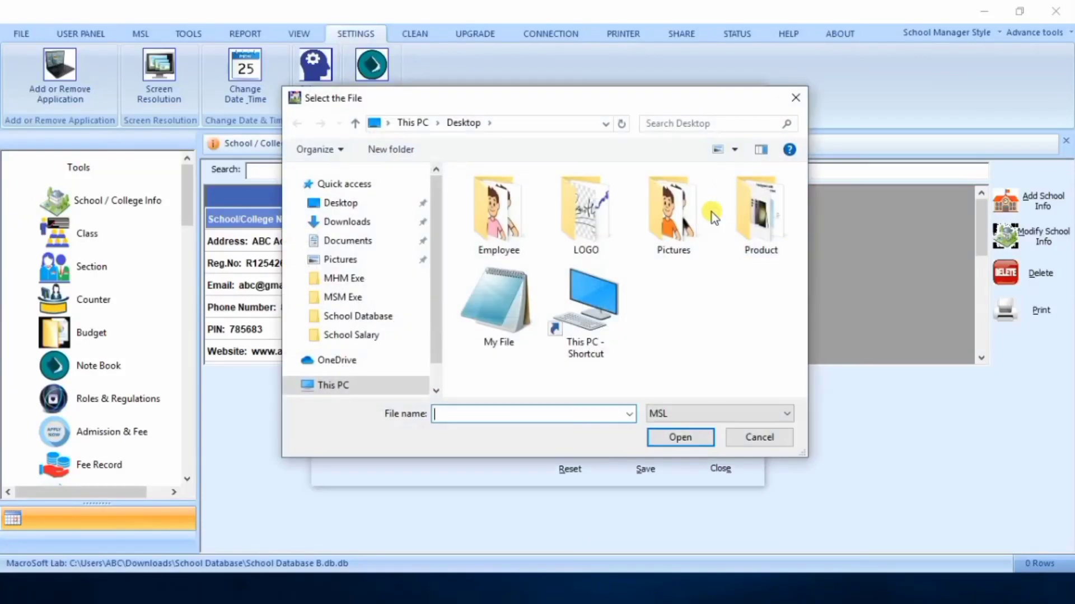
{"action": "left_click", "coordinate": [485, 323]}
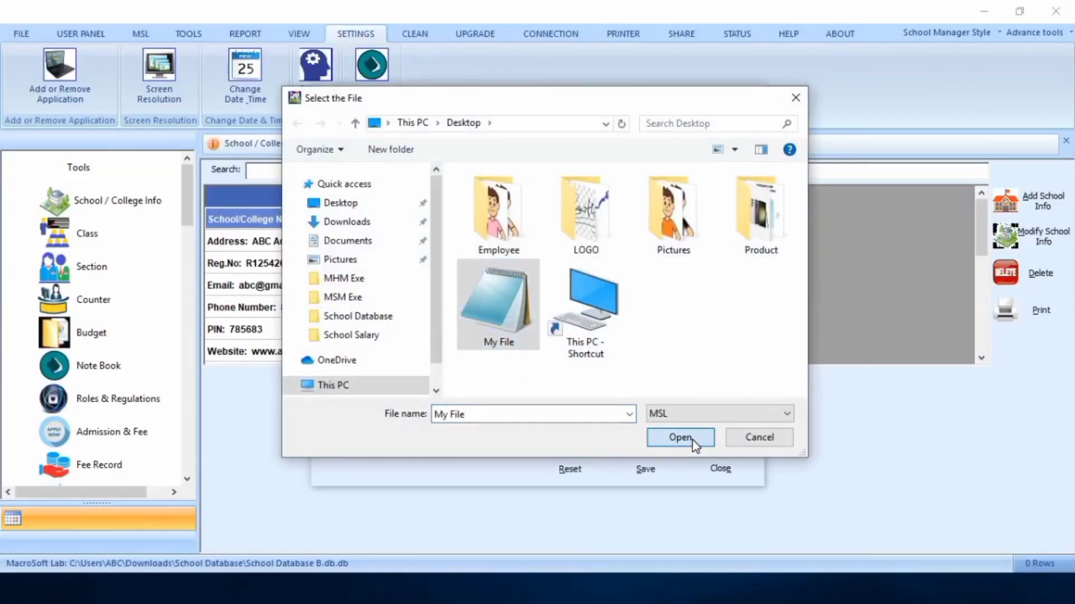
{"action": "left_click", "coordinate": [694, 439]}
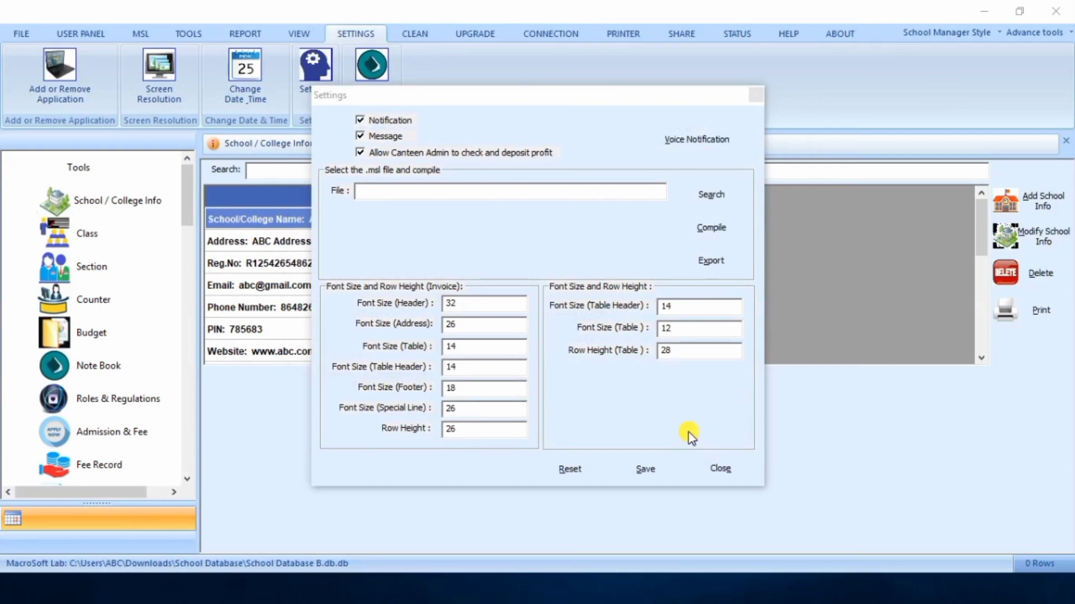
{"action": "left_click", "coordinate": [711, 228]}
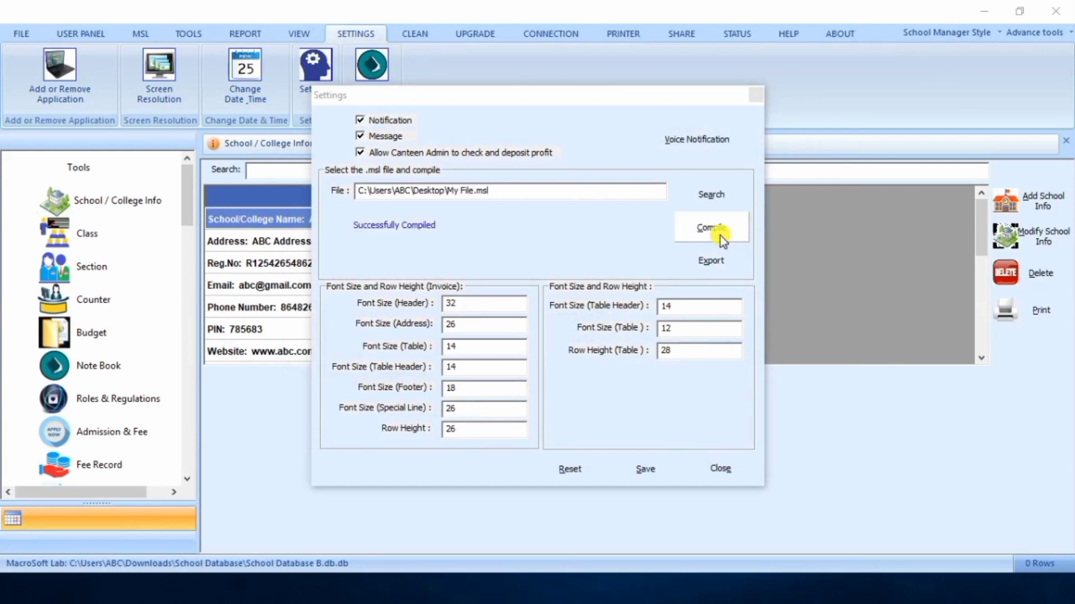
{"action": "left_click", "coordinate": [710, 475]}
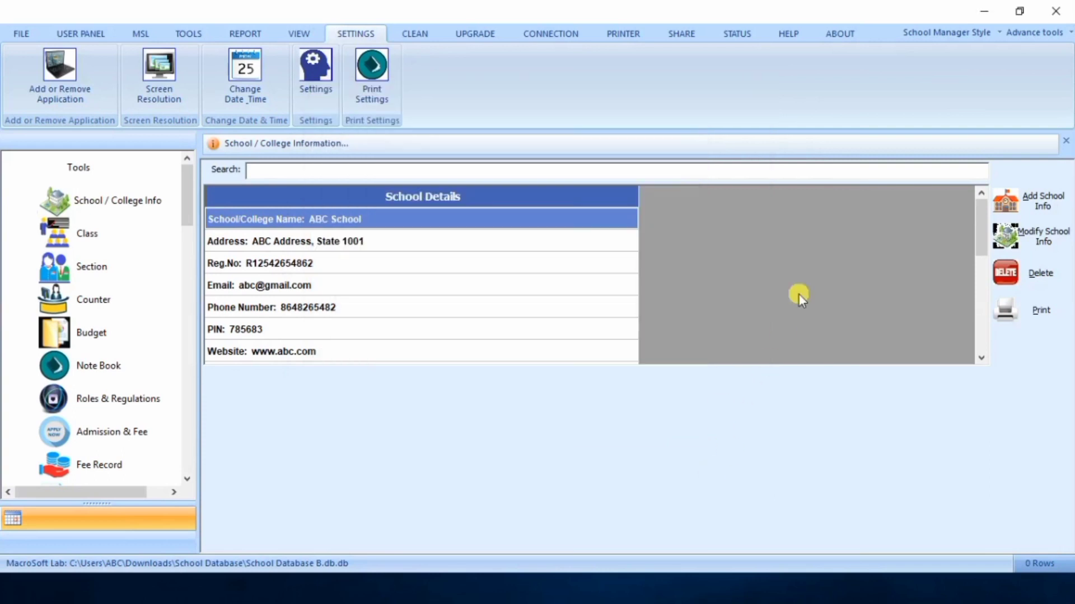
- Open the MSL menu from the advanced tools and test-launch MacroSoft Clone Maker, closing its window again
{"action": "left_click", "coordinate": [1060, 43]}
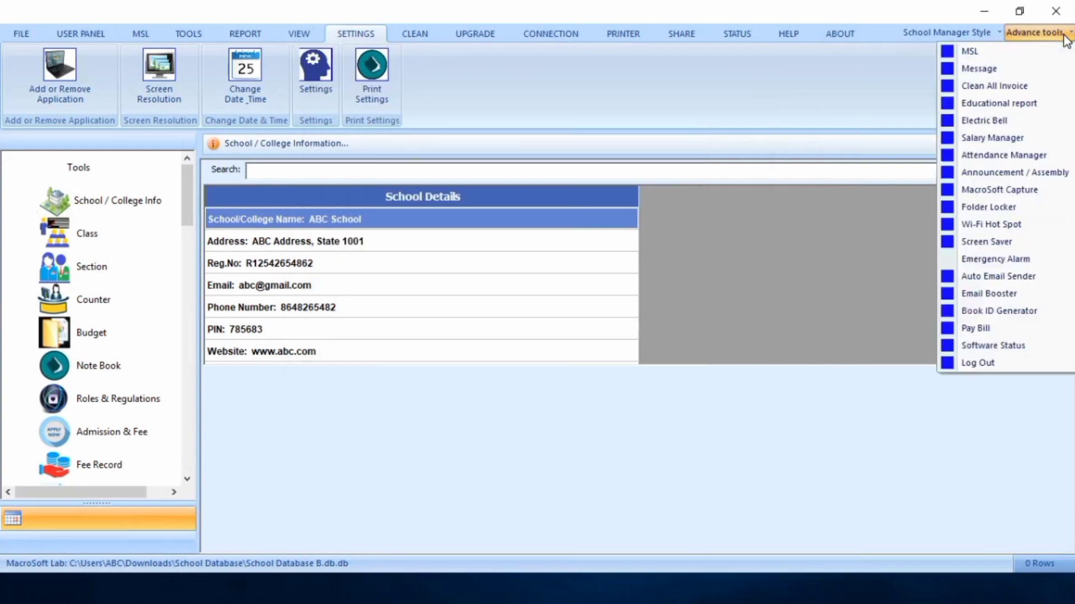
{"action": "left_click", "coordinate": [1040, 54]}
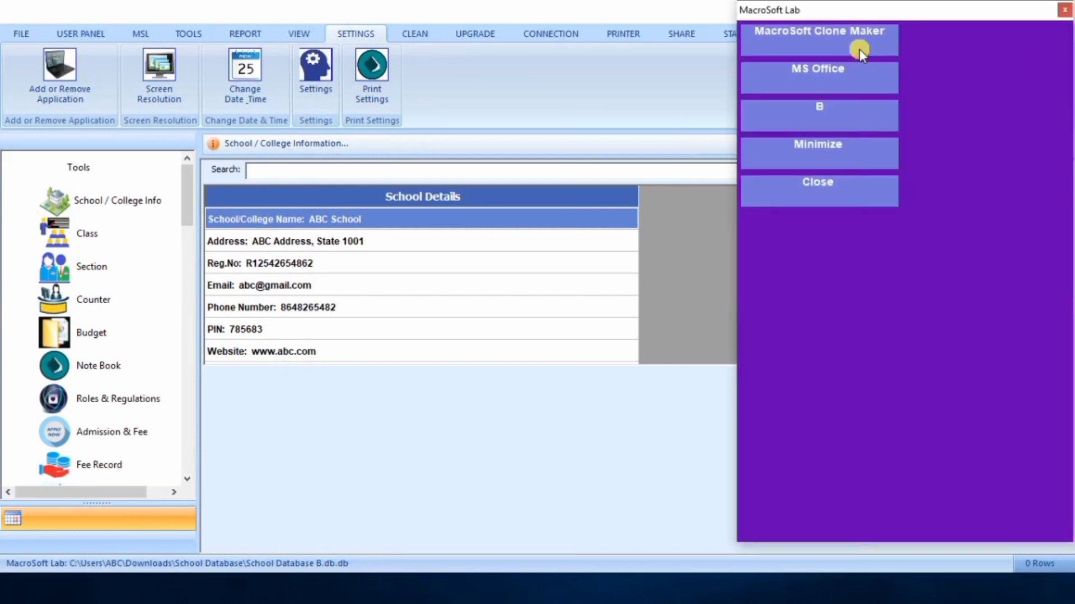
{"action": "left_click", "coordinate": [825, 34]}
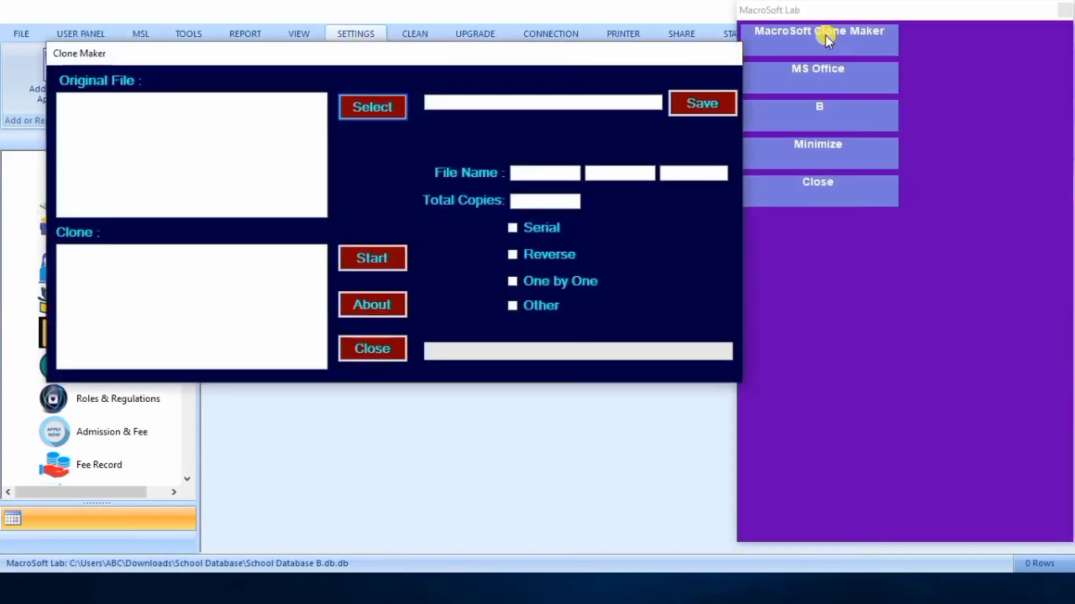
{"action": "left_click", "coordinate": [378, 357]}
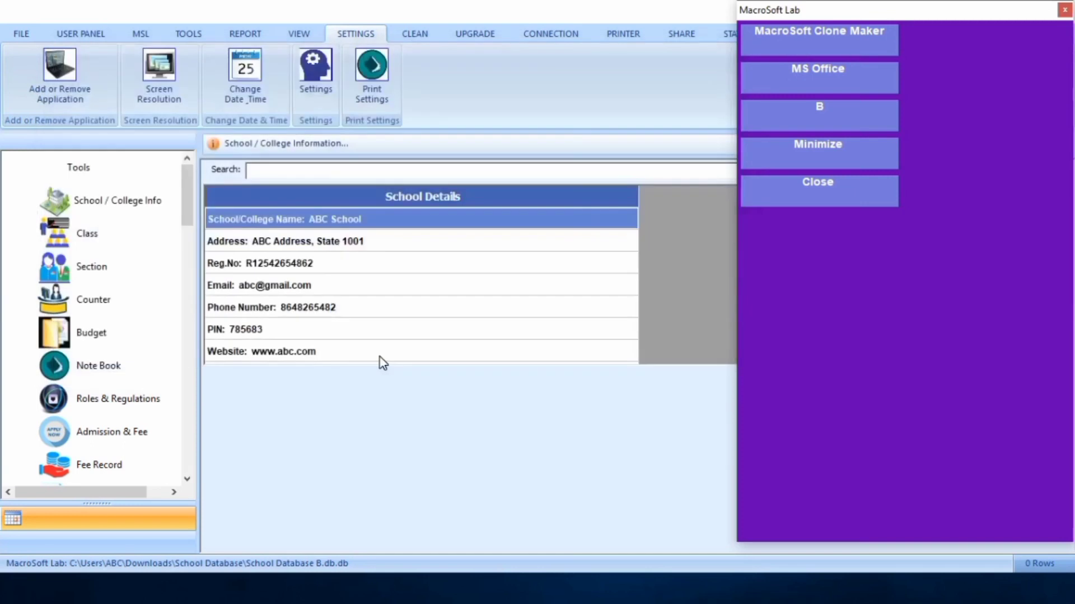
- Launch Word through the MSL menu's MS Office entry and start a blank document
{"action": "left_click", "coordinate": [814, 83]}
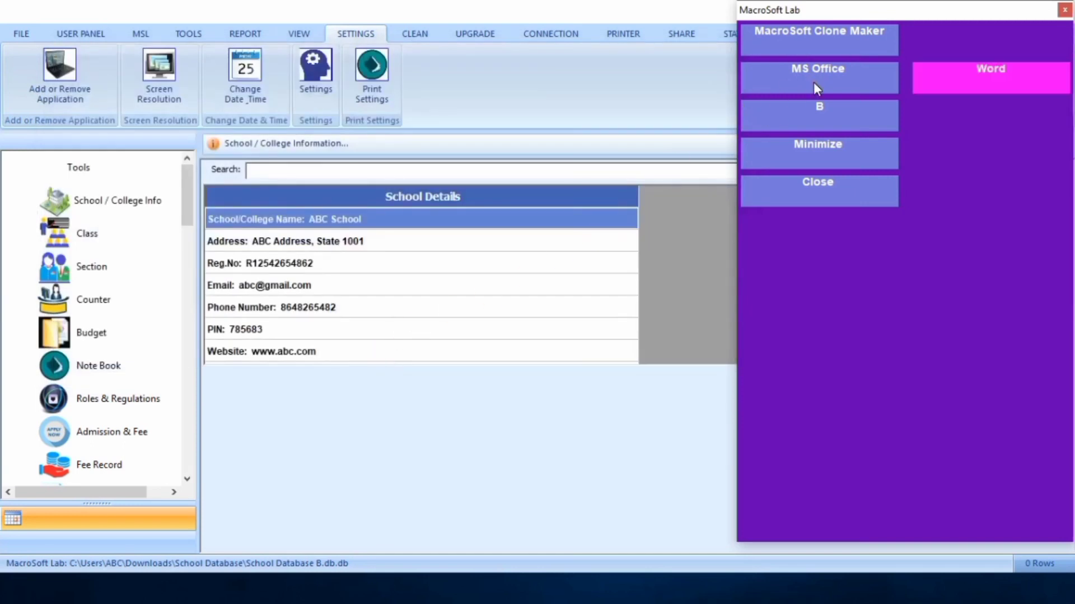
{"action": "left_click", "coordinate": [976, 71]}
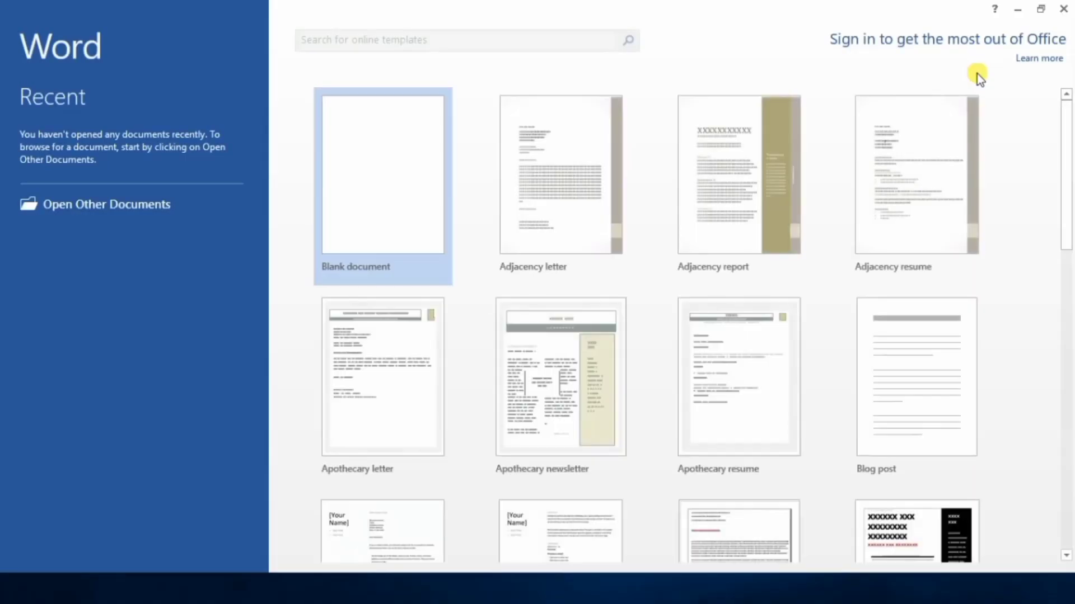
{"action": "left_click", "coordinate": [424, 213]}
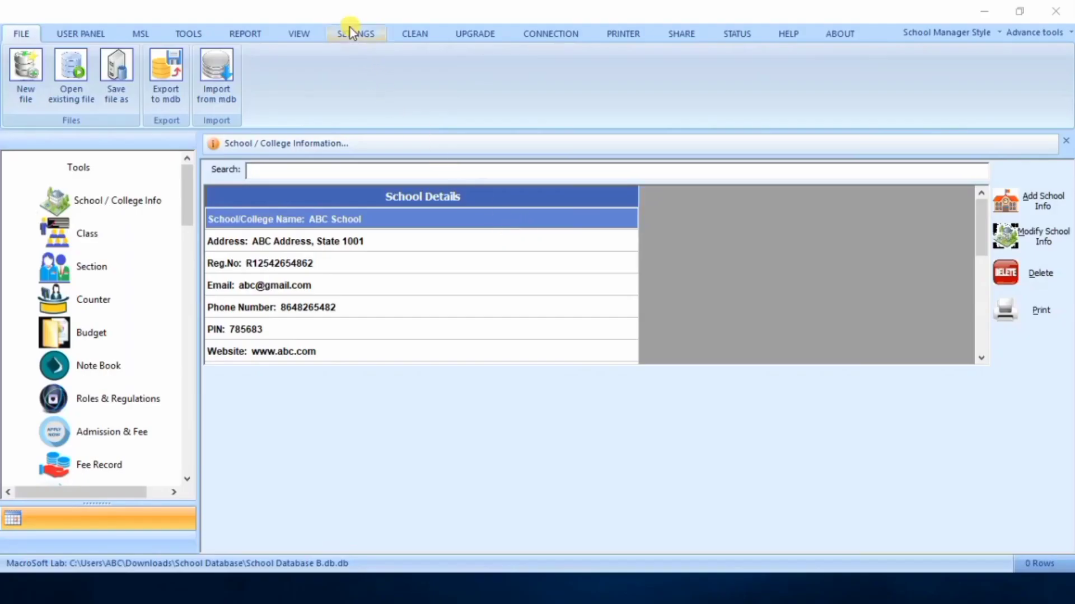
- Load MSL.msl from the Desktop in School Manager's settings, compile it and close the settings
{"action": "left_click", "coordinate": [352, 32]}
{"action": "left_click", "coordinate": [311, 102]}
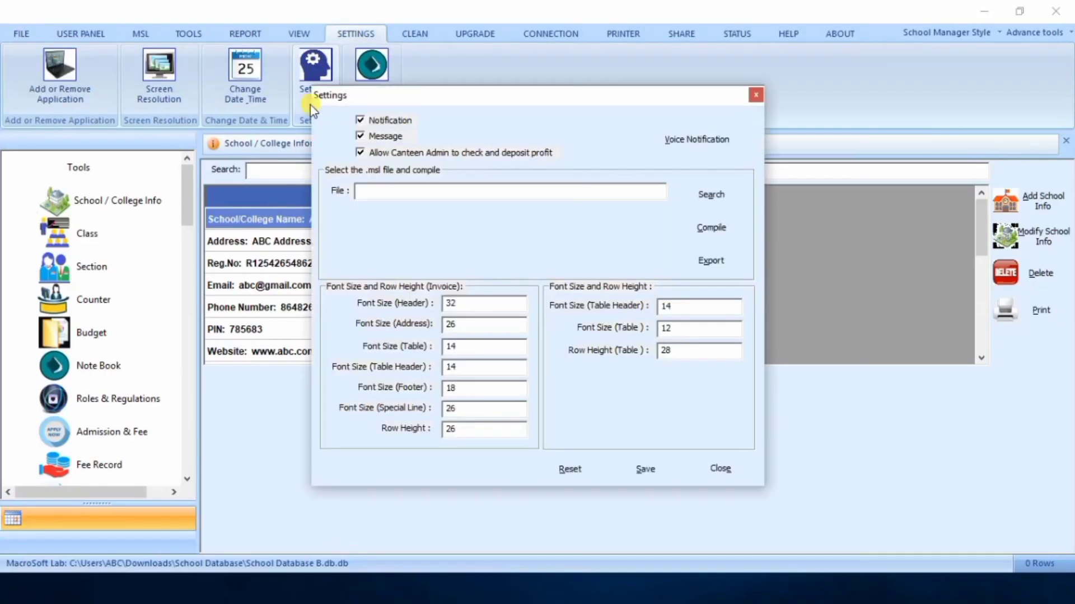
{"action": "left_click", "coordinate": [696, 196]}
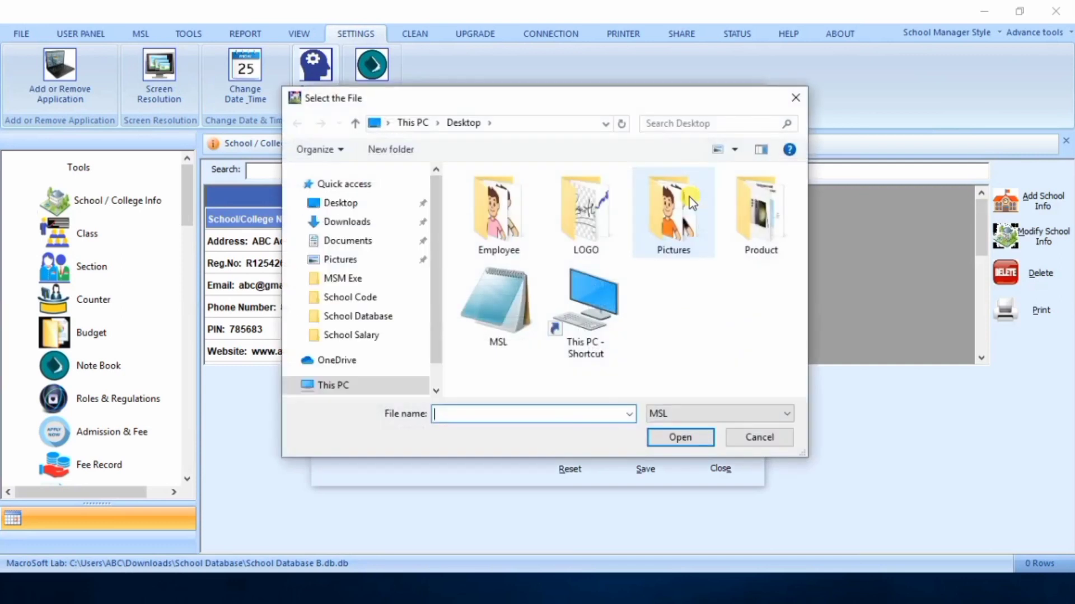
{"action": "left_click", "coordinate": [510, 318]}
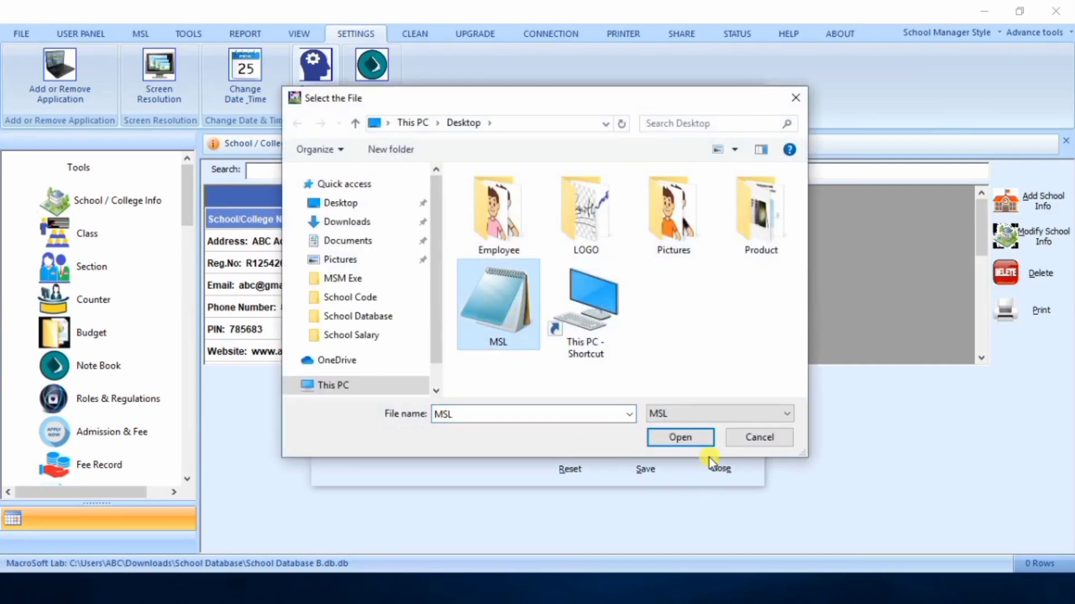
{"action": "left_click", "coordinate": [708, 441]}
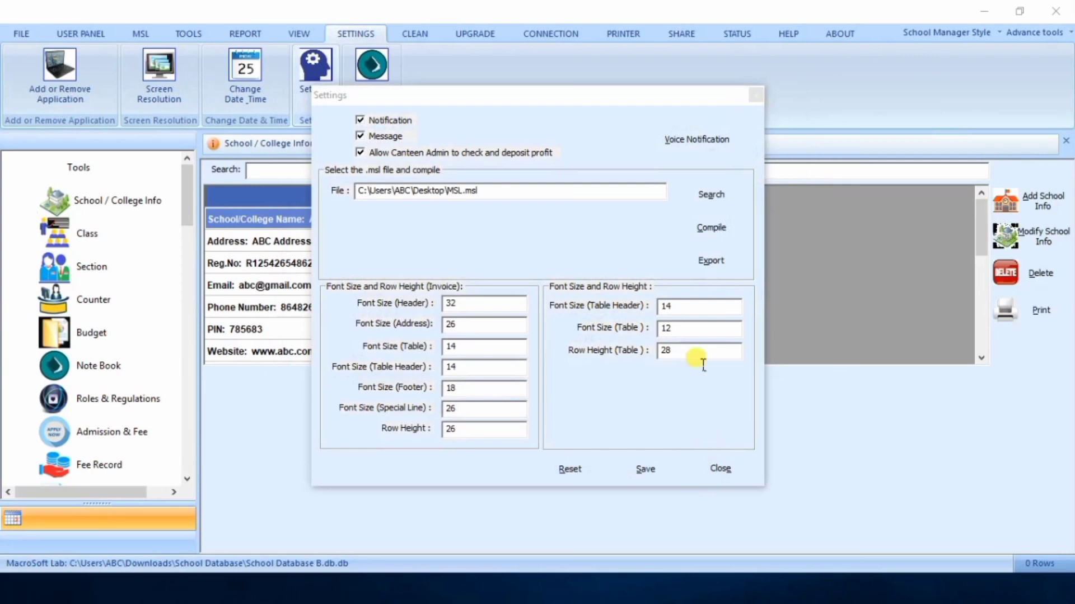
{"action": "left_click", "coordinate": [703, 233]}
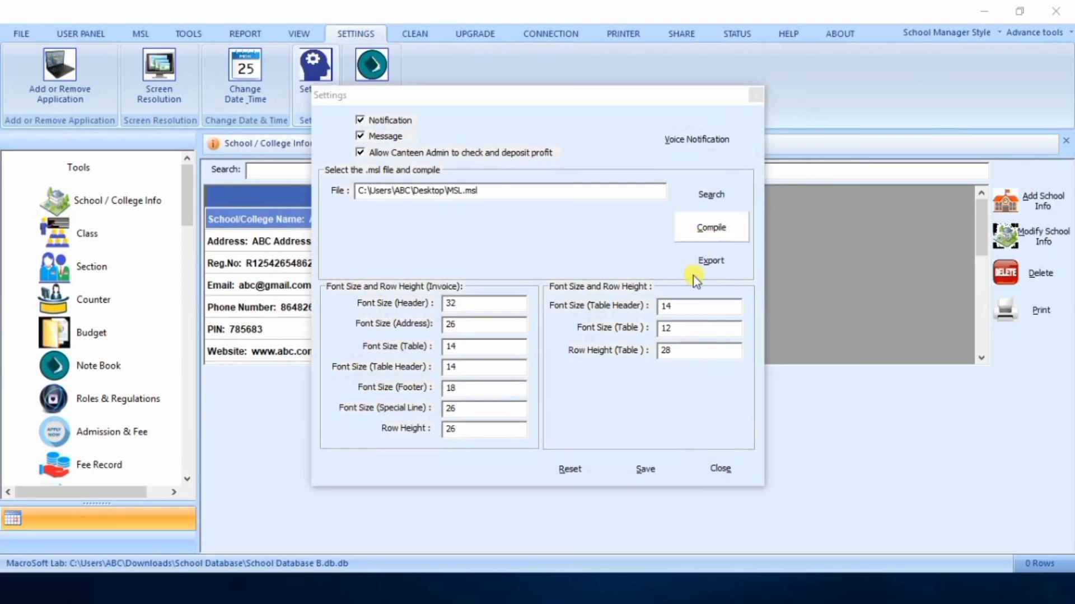
{"action": "left_click", "coordinate": [721, 477]}
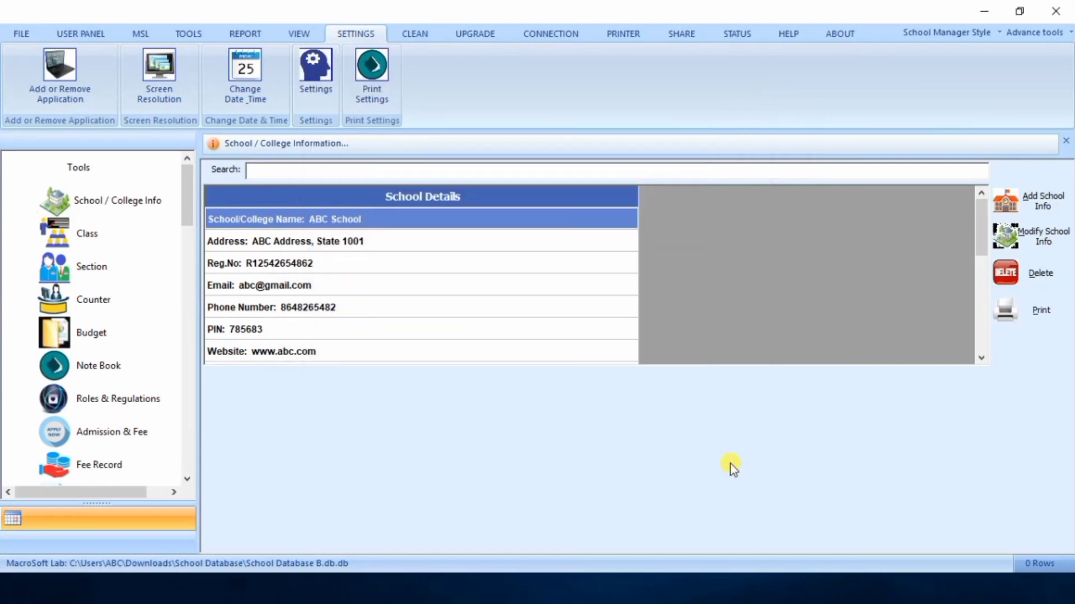
- Open the newly compiled MSL menu and shrink it with its Minimize entry
{"action": "left_click", "coordinate": [1041, 38]}
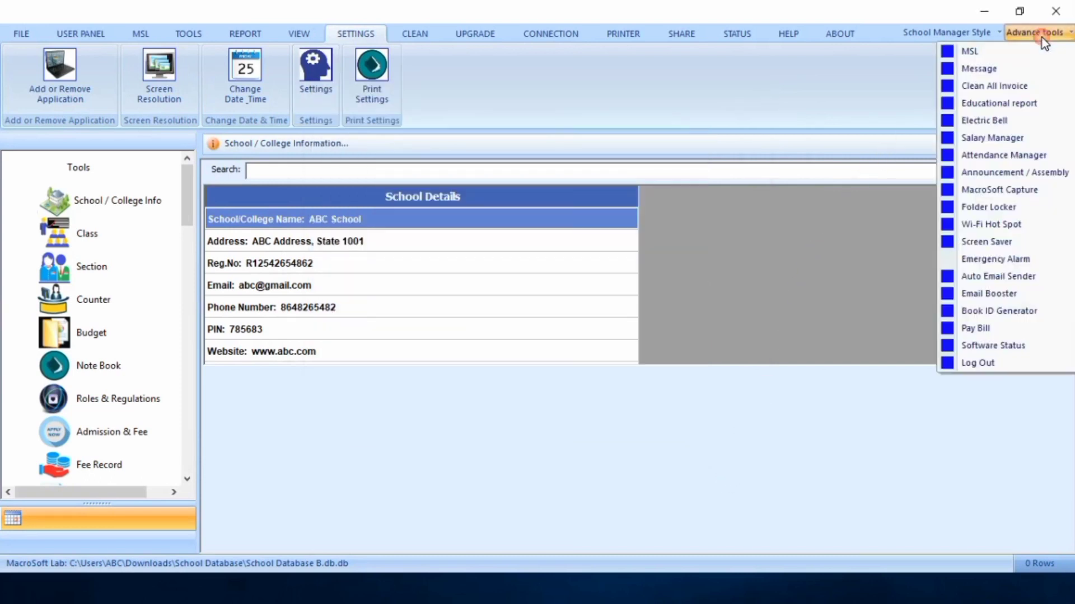
{"action": "left_click", "coordinate": [1008, 49]}
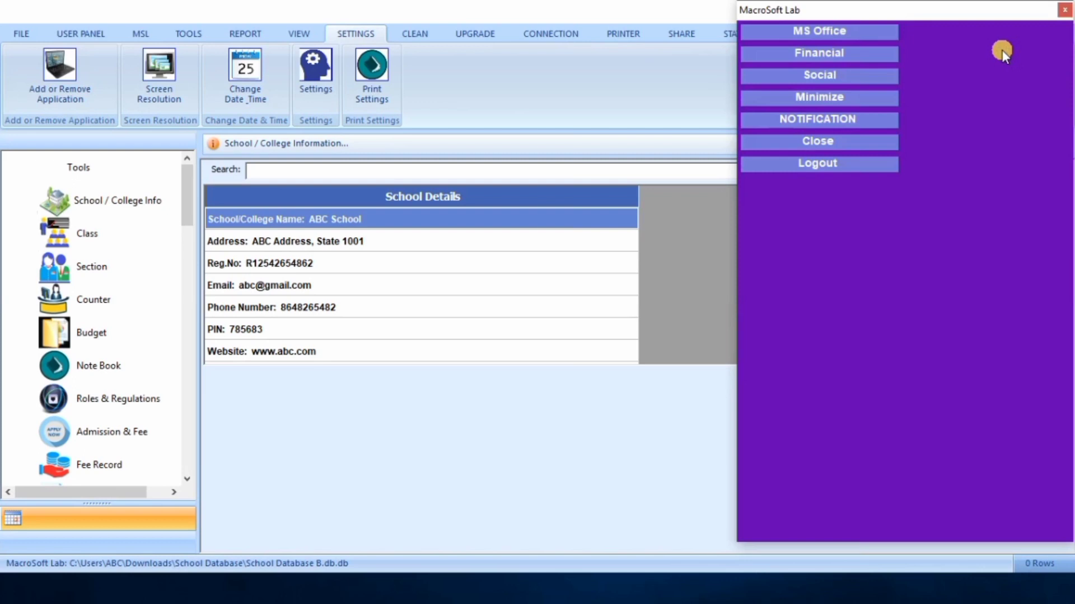
{"action": "left_click", "coordinate": [865, 99]}
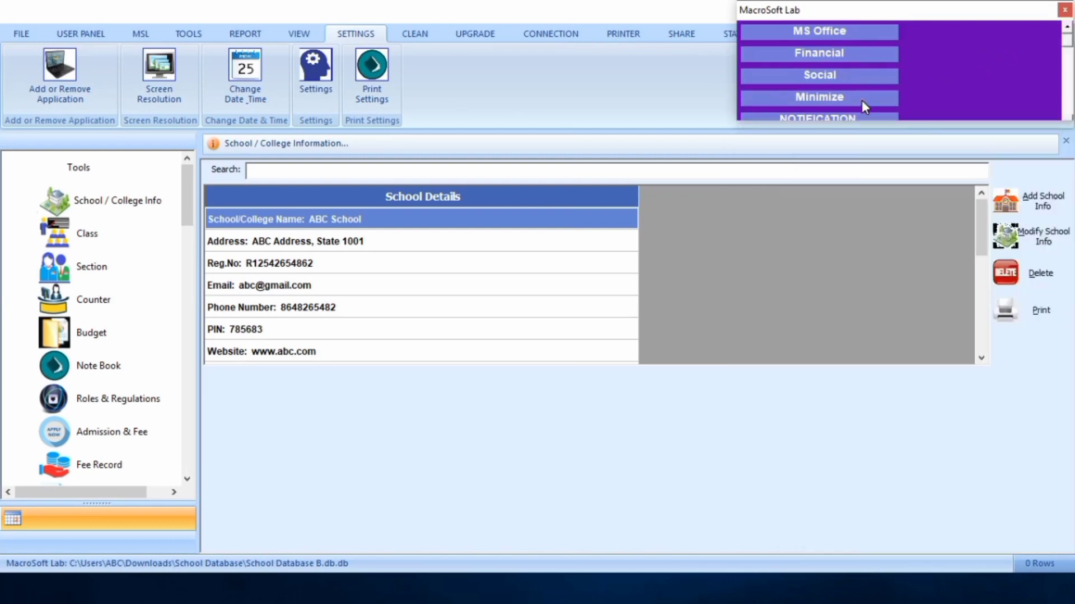
- Copy the full School/College Name line from the School Details table
{"action": "left_click", "coordinate": [392, 224]}
{"action": "left_click_drag", "start_coordinate": [403, 224], "coordinate": [300, 222]}
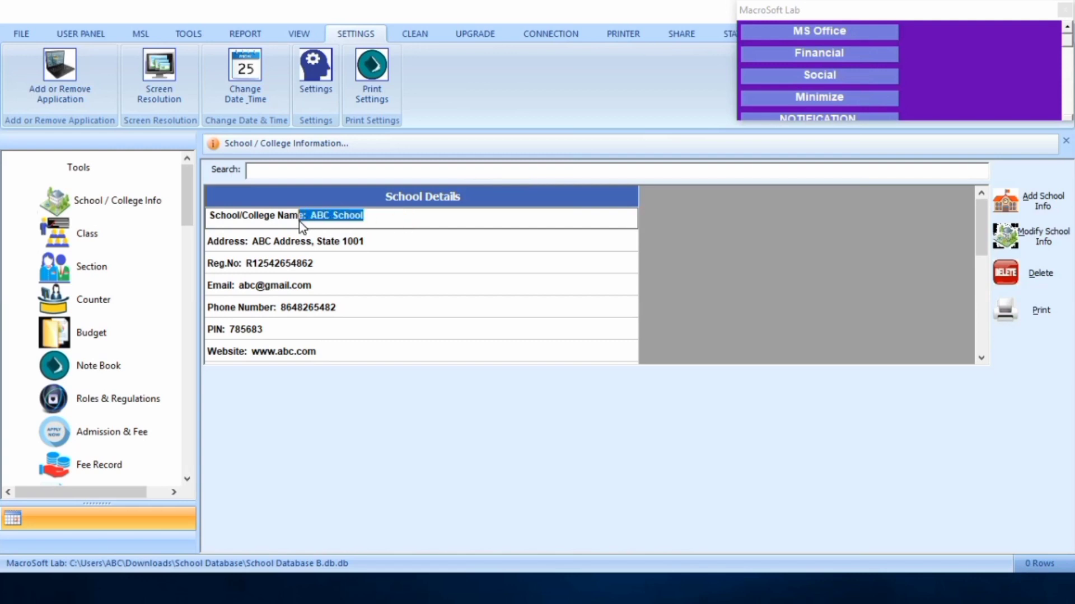
{"action": "right_click", "coordinate": [224, 219]}
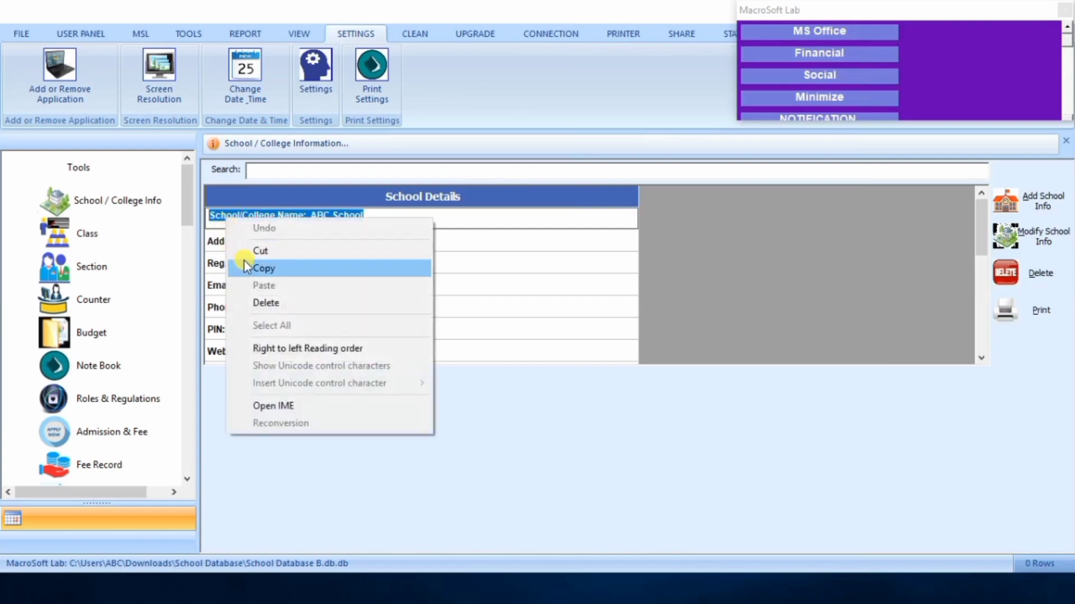
{"action": "left_click", "coordinate": [259, 268]}
- Launch Word from the MS Office submenu and paste the copied school name line into a blank document
{"action": "left_click", "coordinate": [808, 31]}
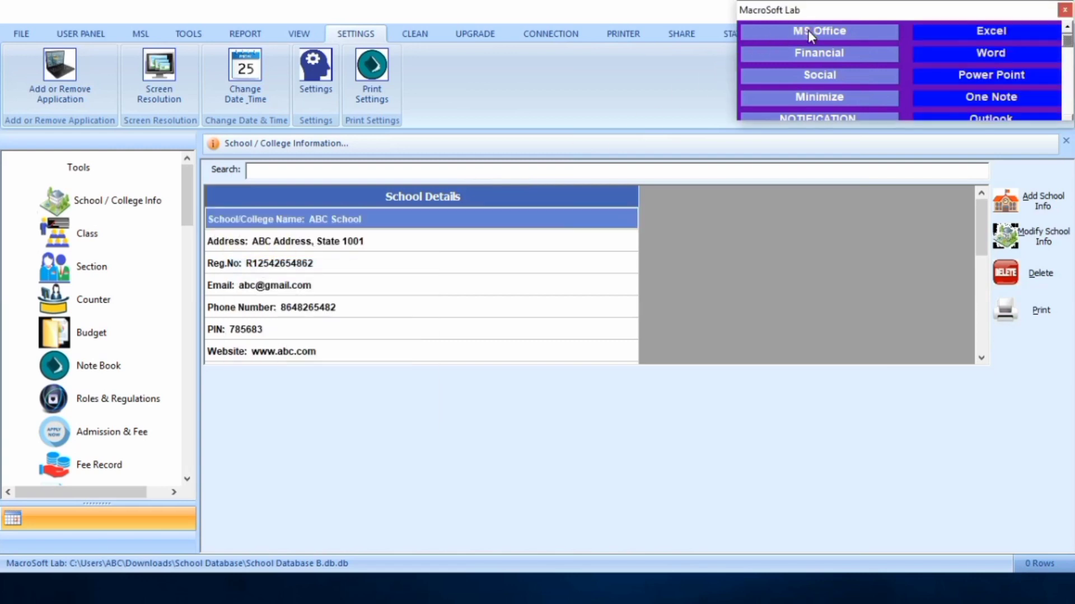
{"action": "left_click", "coordinate": [965, 56]}
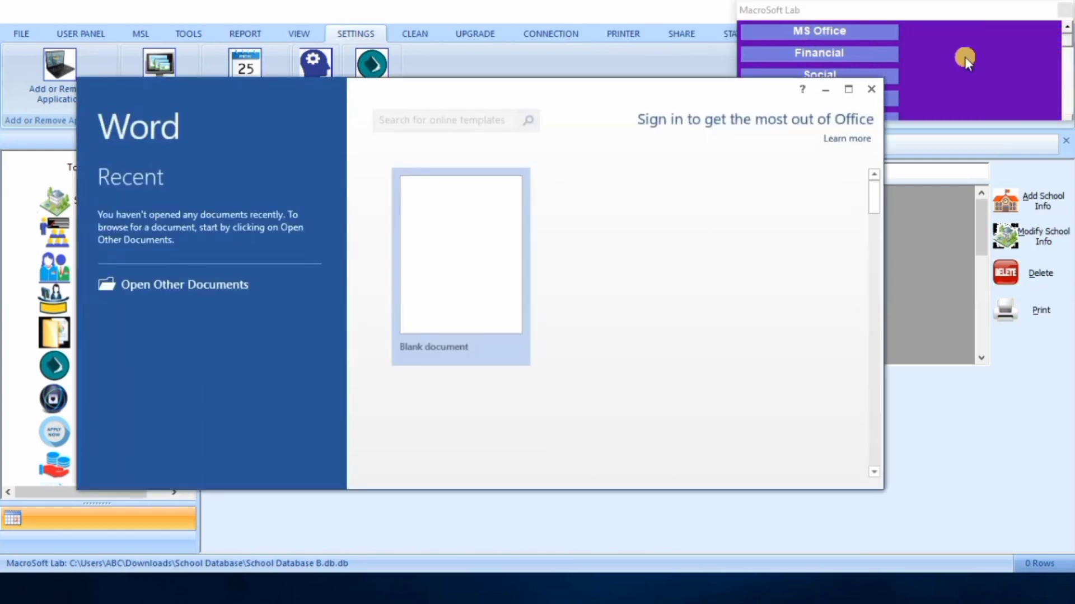
{"action": "left_click", "coordinate": [452, 273]}
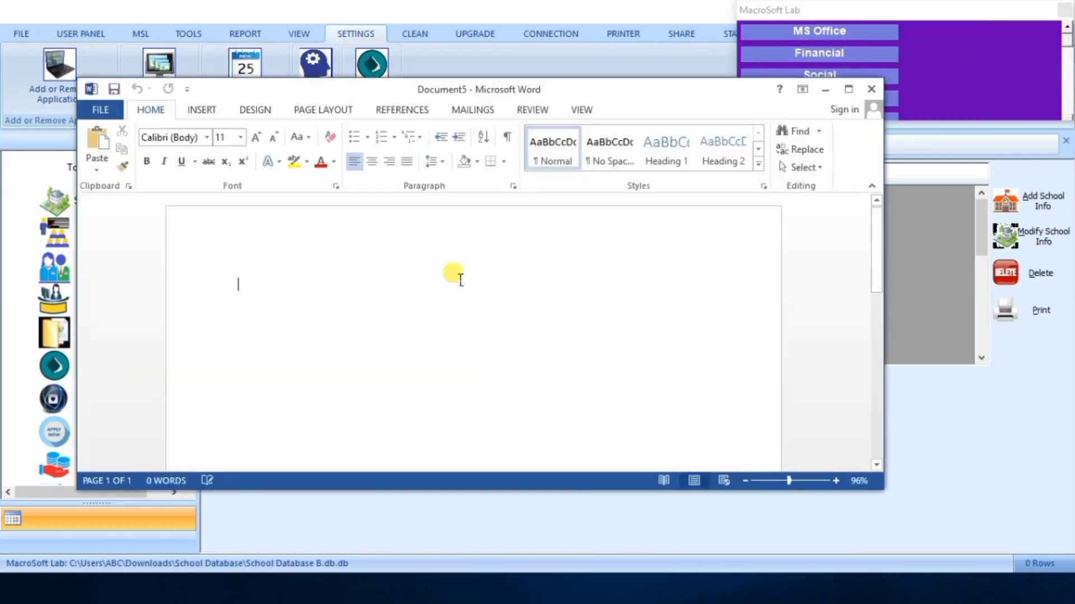
{"action": "right_click", "coordinate": [292, 286]}
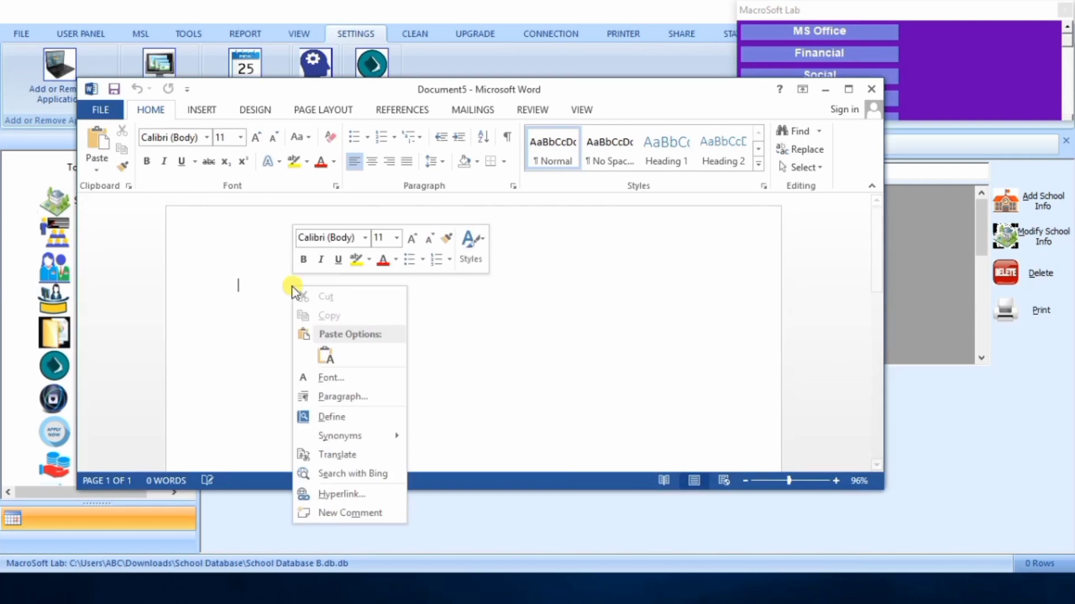
{"action": "left_click", "coordinate": [325, 354]}
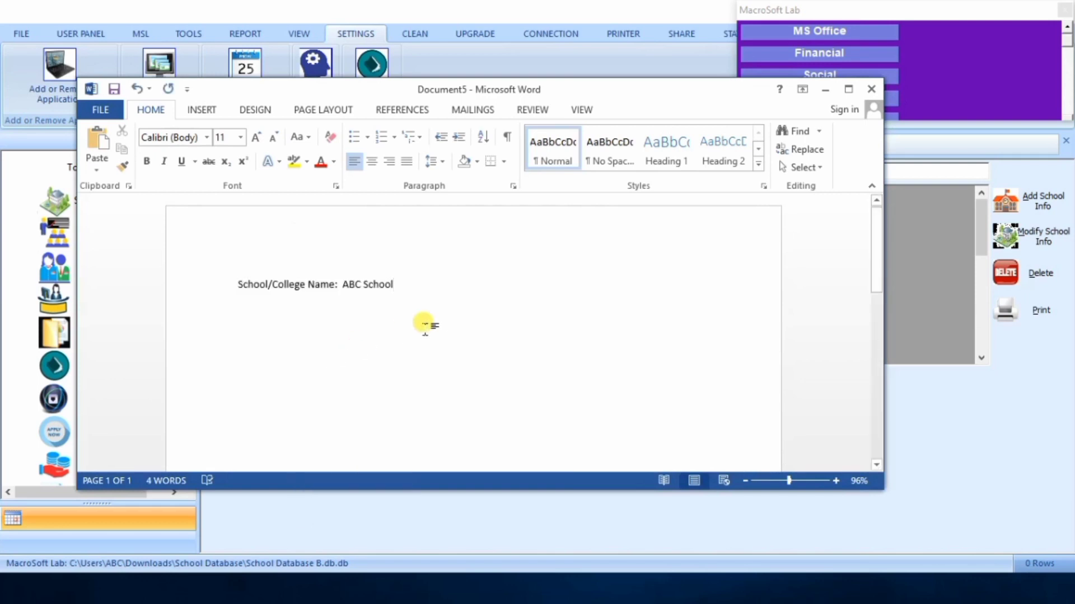
{"action": "left_click", "coordinate": [848, 89]}
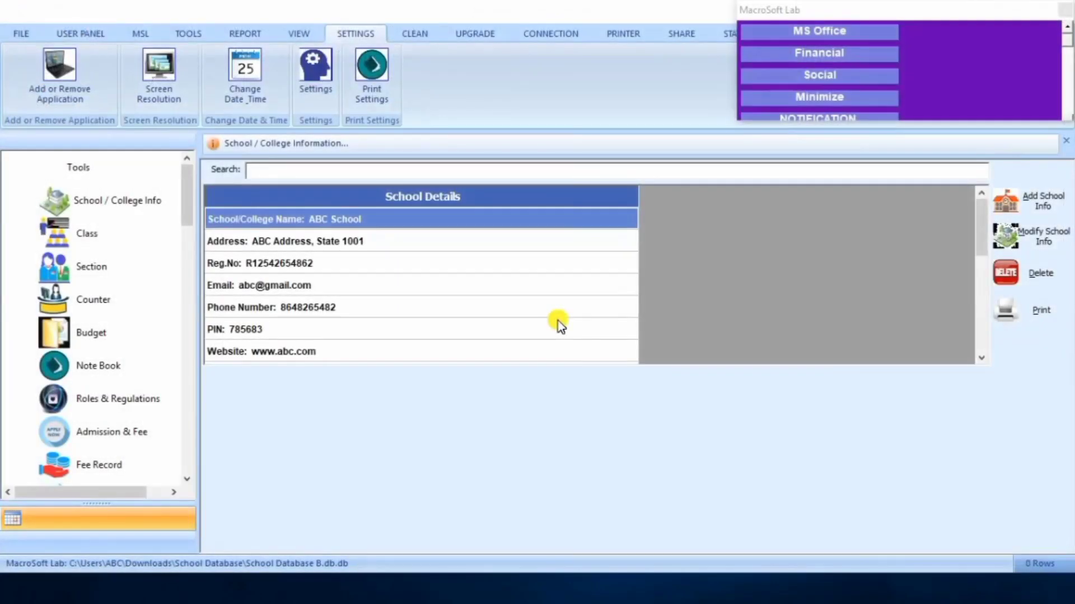
- Launch Excel from the MSL menu's MS Office submenu and start a blank workbook
{"action": "left_click", "coordinate": [830, 30]}
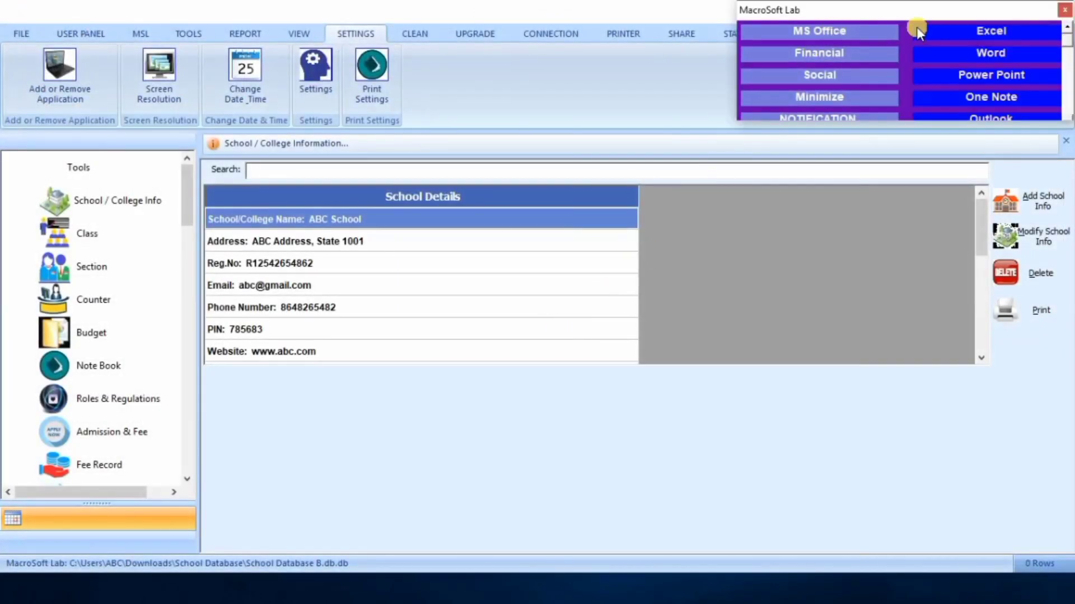
{"action": "left_click", "coordinate": [962, 27]}
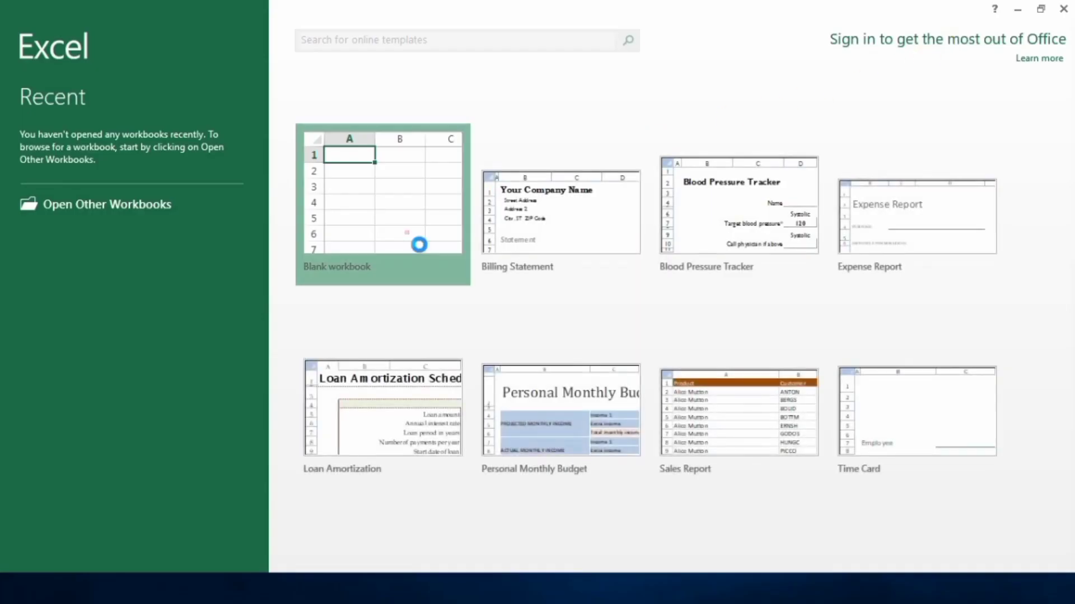
{"action": "left_click", "coordinate": [415, 241]}
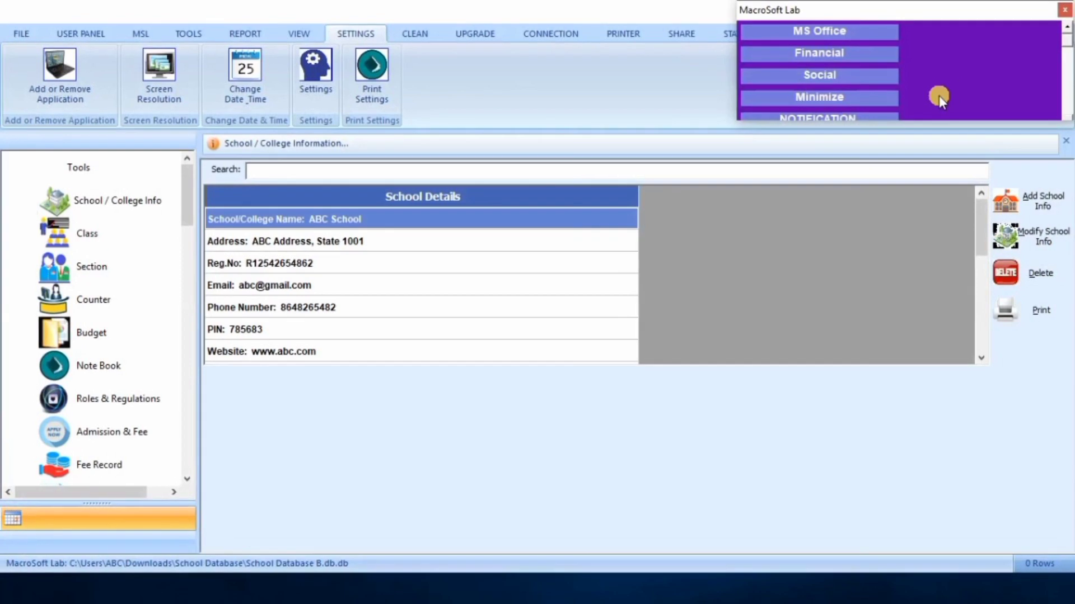
- View the Bank window through the MSL menu's Financial submenu and close it again
{"action": "left_click", "coordinate": [871, 56]}
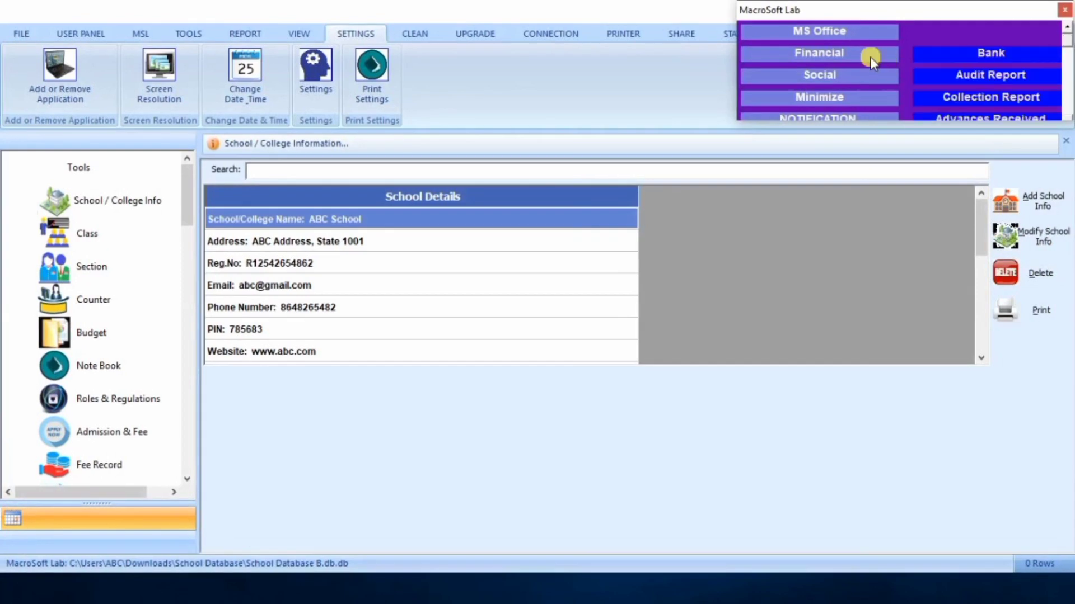
{"action": "left_click", "coordinate": [947, 55]}
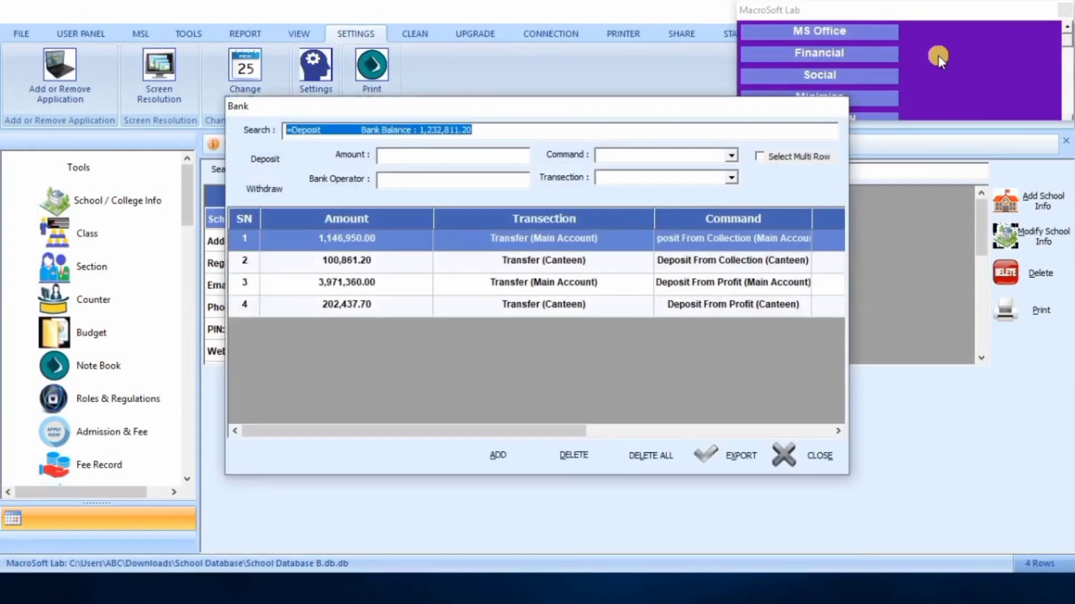
{"action": "left_click", "coordinate": [783, 449]}
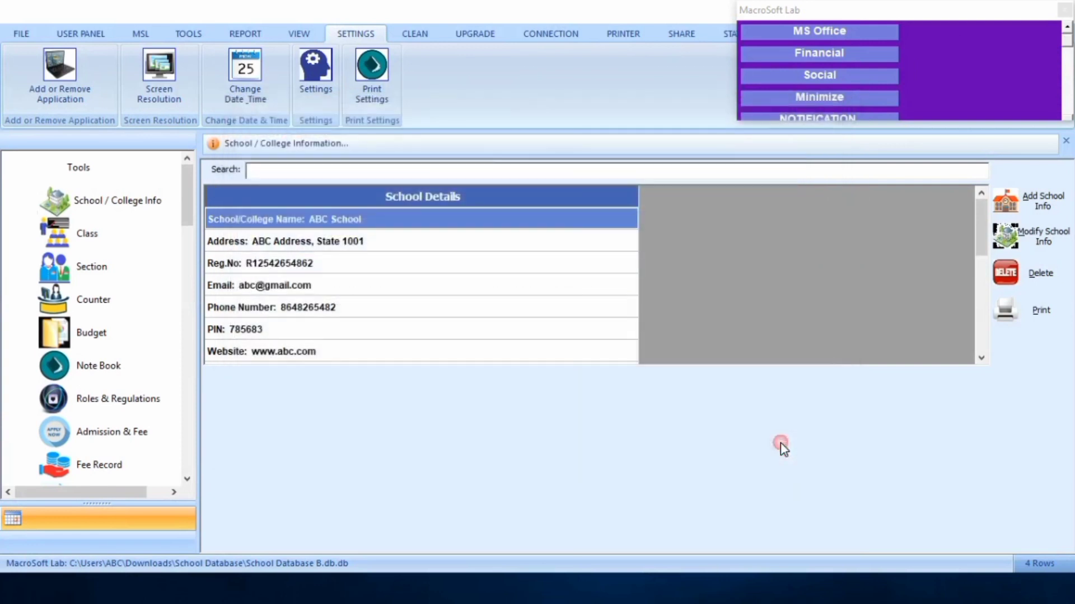
- Choose Outlook in the MS Office submenu, and close the MSL menu with its own Close entry
{"action": "left_click", "coordinate": [822, 31]}
{"action": "left_click_drag", "start_coordinate": [1062, 41], "coordinate": [1063, 112]}
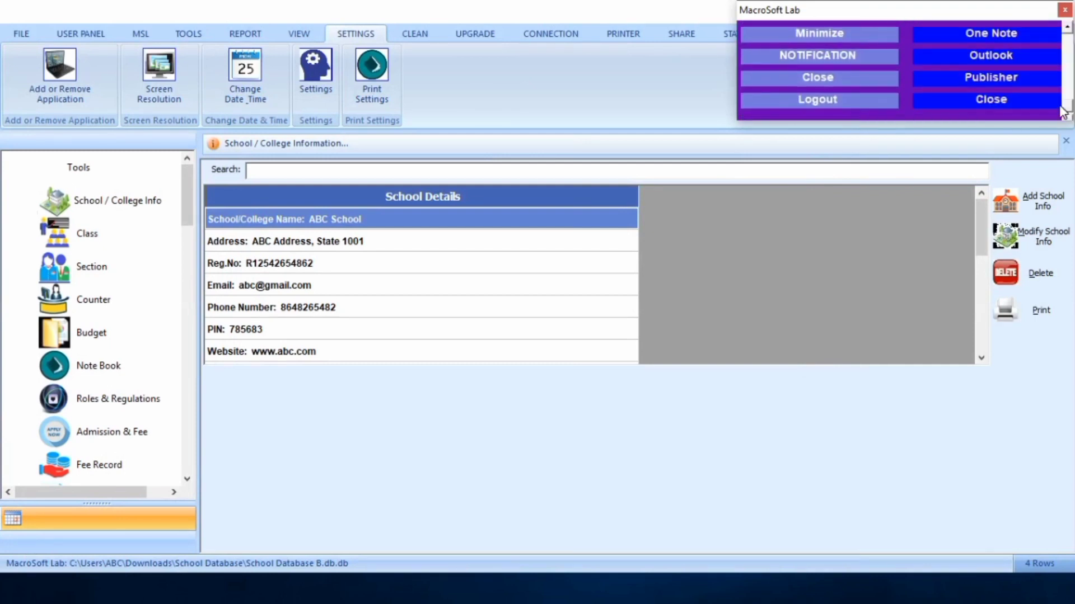
{"action": "left_click", "coordinate": [1020, 62]}
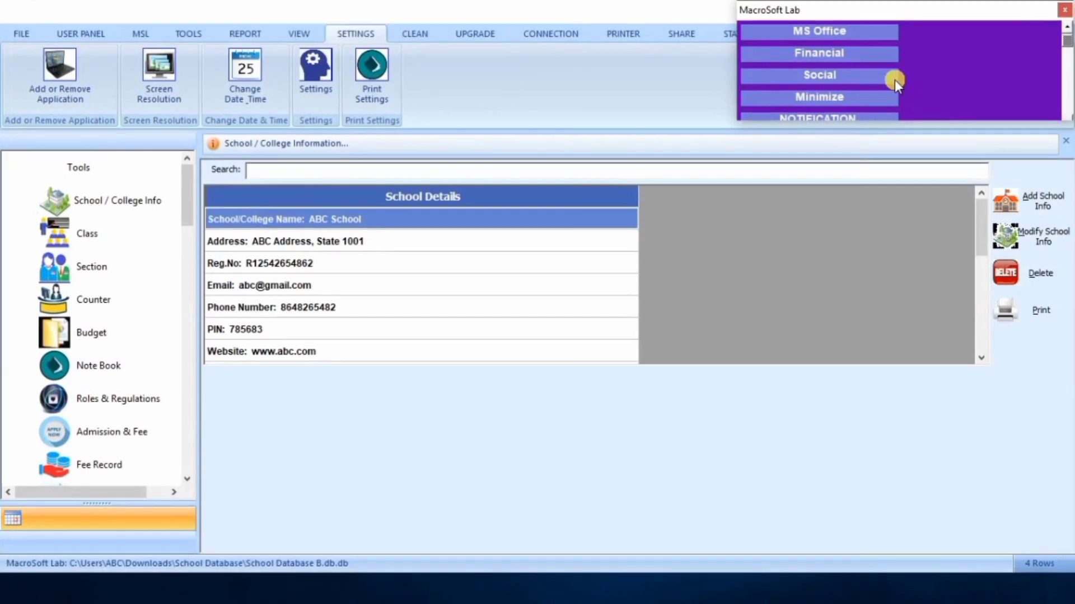
{"action": "left_click_drag", "start_coordinate": [1066, 42], "coordinate": [1053, 109]}
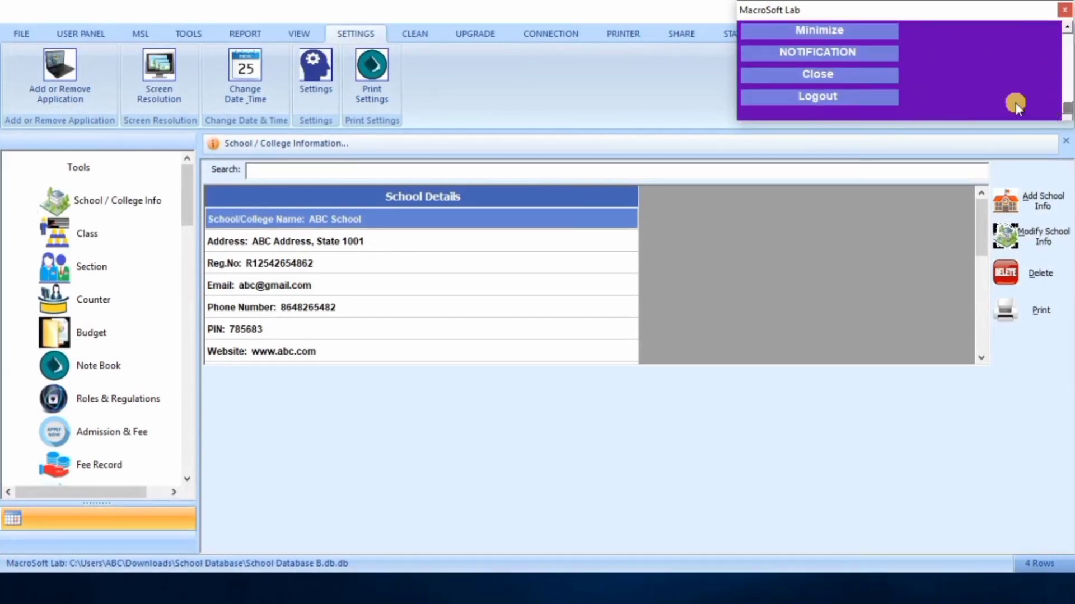
{"action": "left_click", "coordinate": [845, 79]}
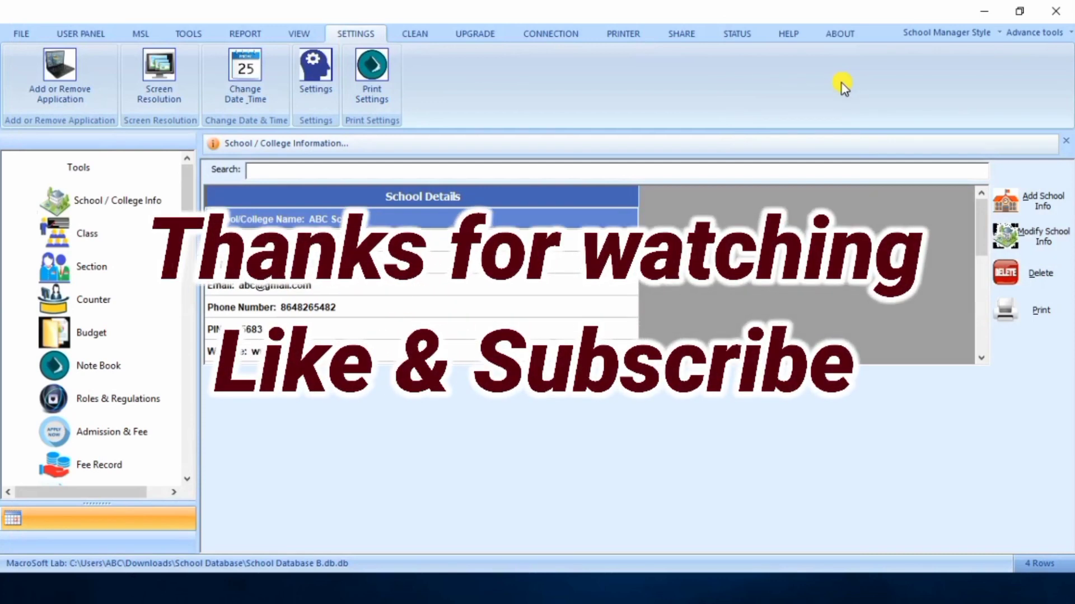